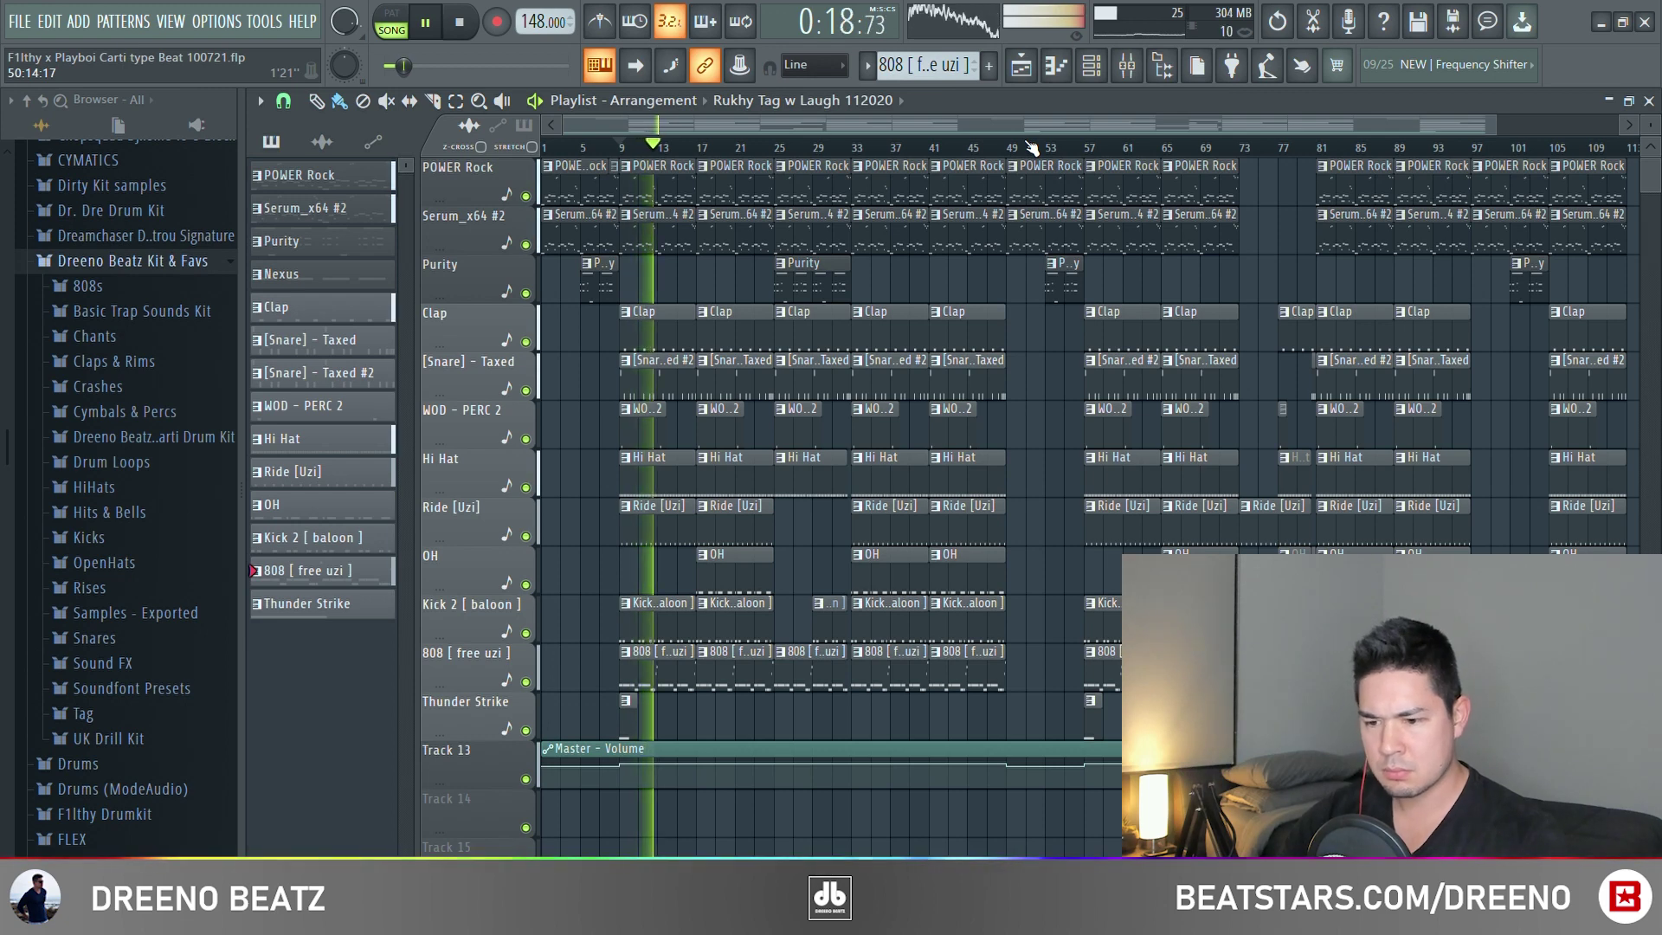
# Stop the arrangement playback and review the FL Slayer settings and POWER presets on the POWER Rock channel.
pyautogui.press('space')
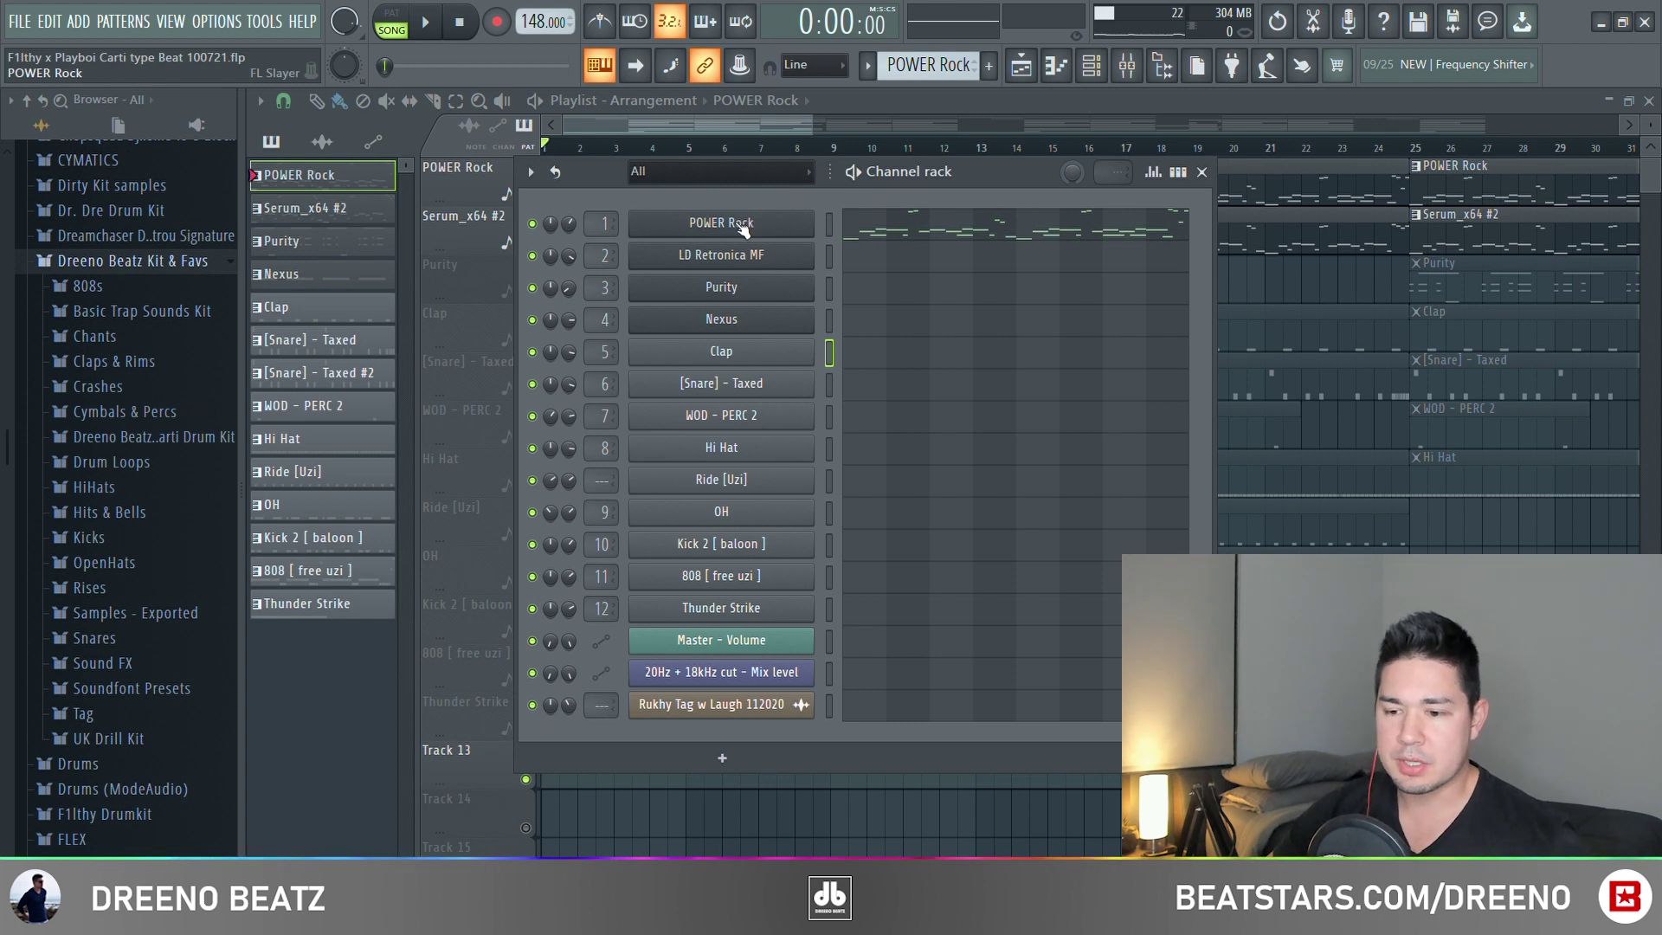
pyautogui.click(743, 229)
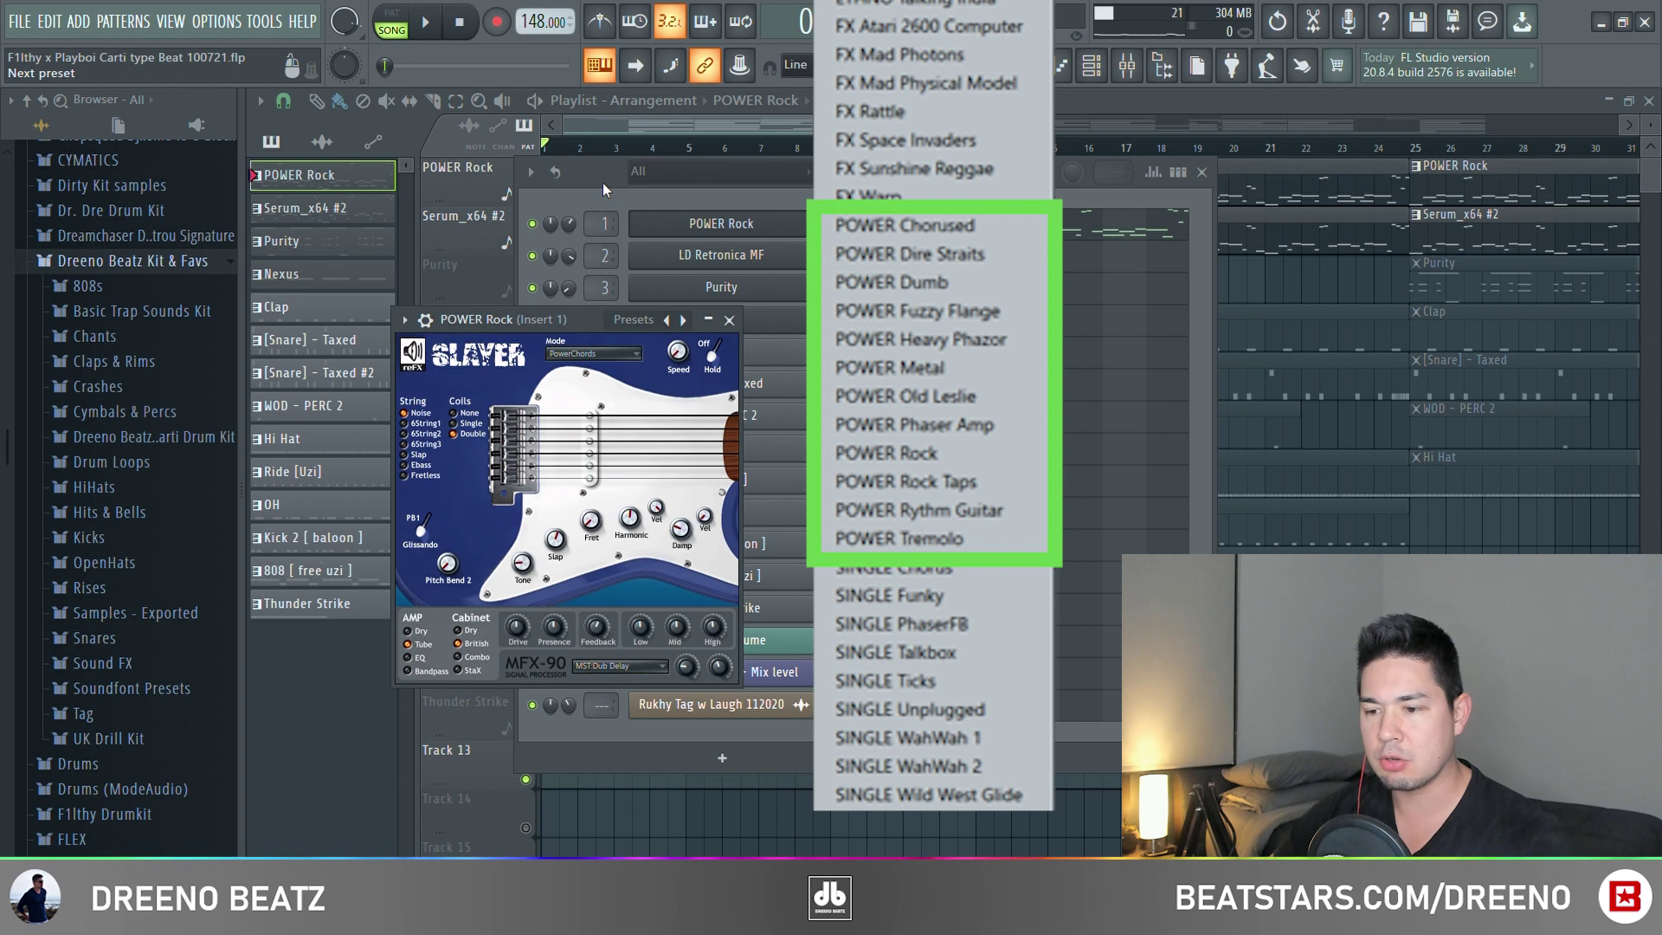
pyautogui.press('Escape')
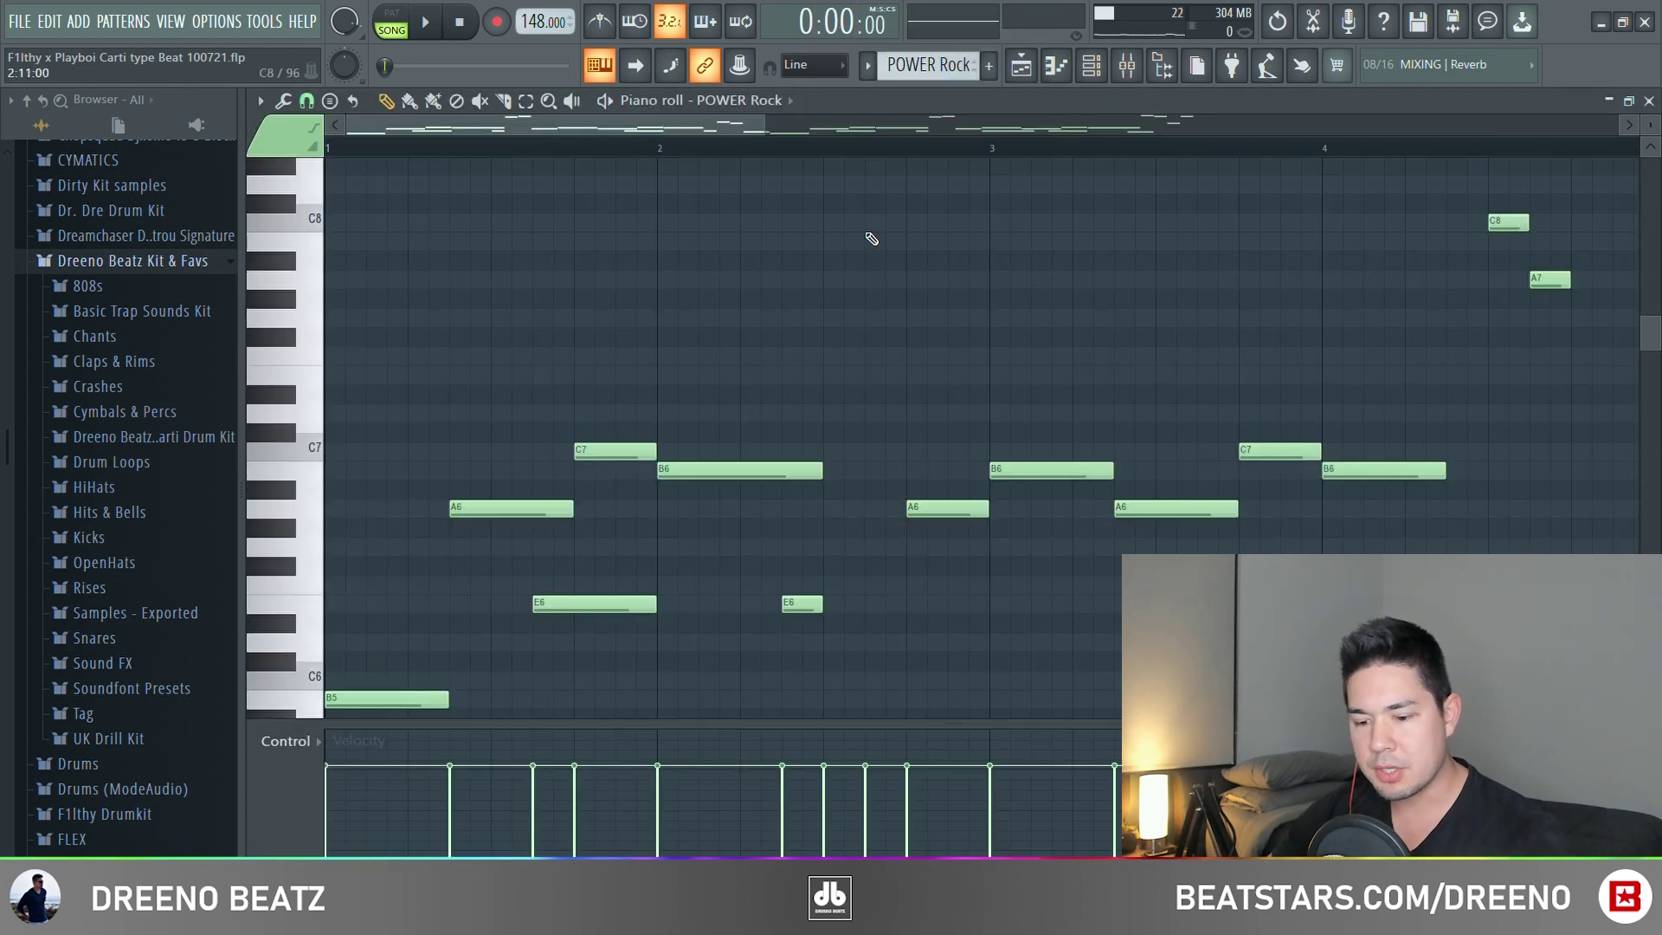
# Play the POWER Rock and LD Retronica MF melodies in the piano roll.
pyautogui.scroll(-2, 861, 234)
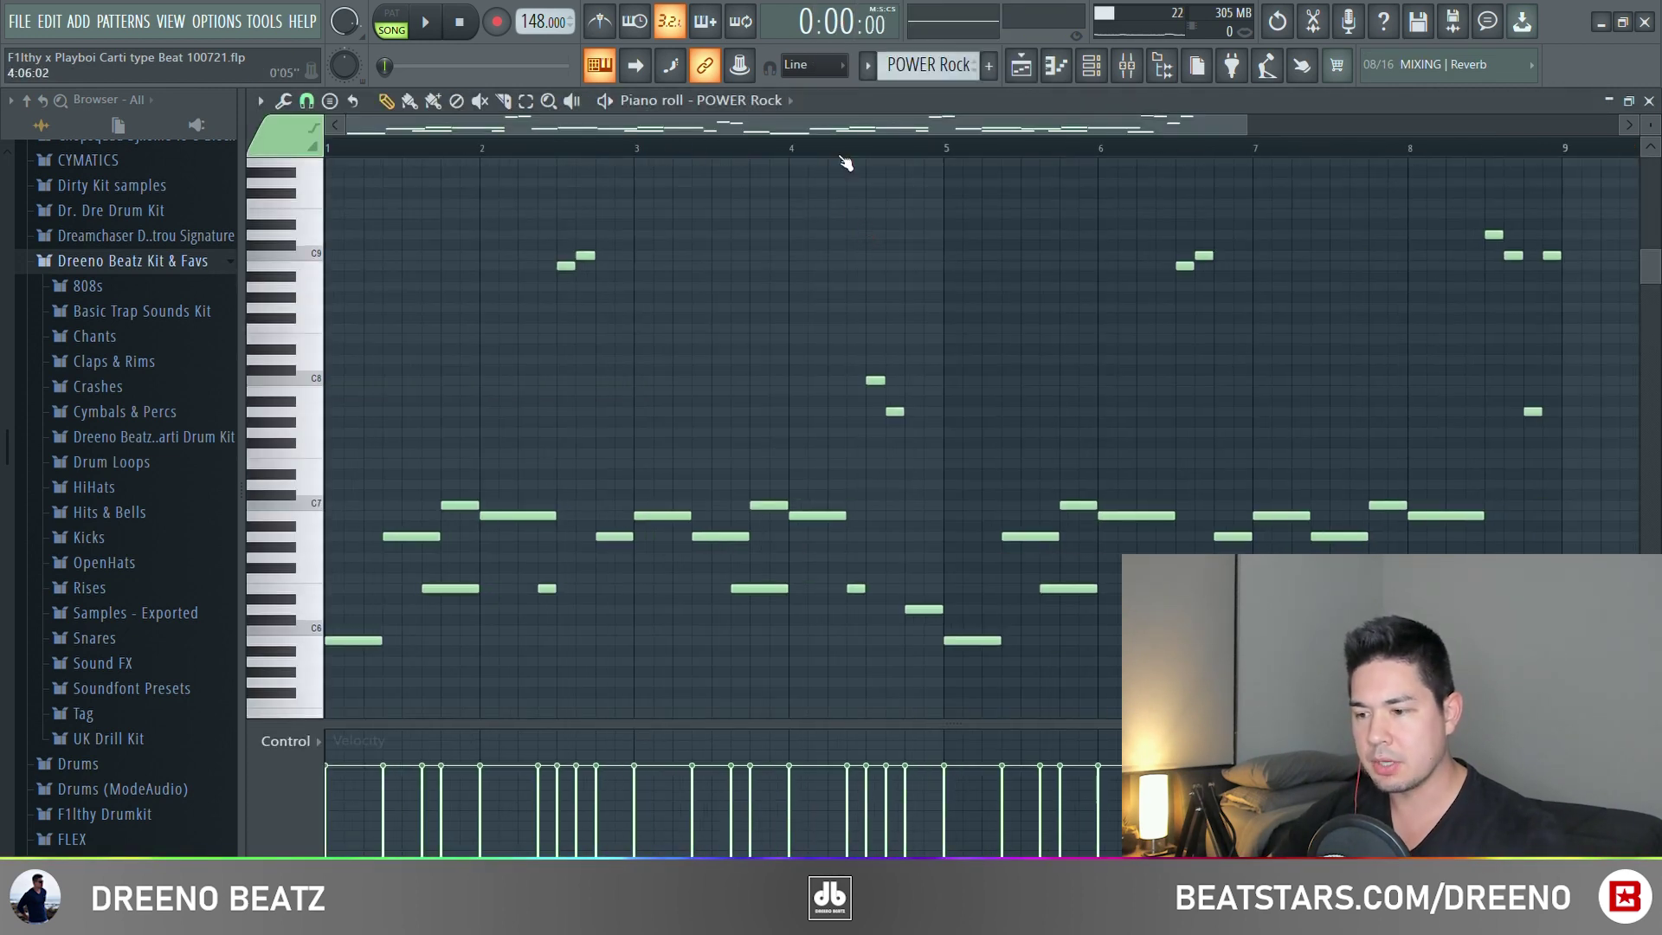
pyautogui.press('space')
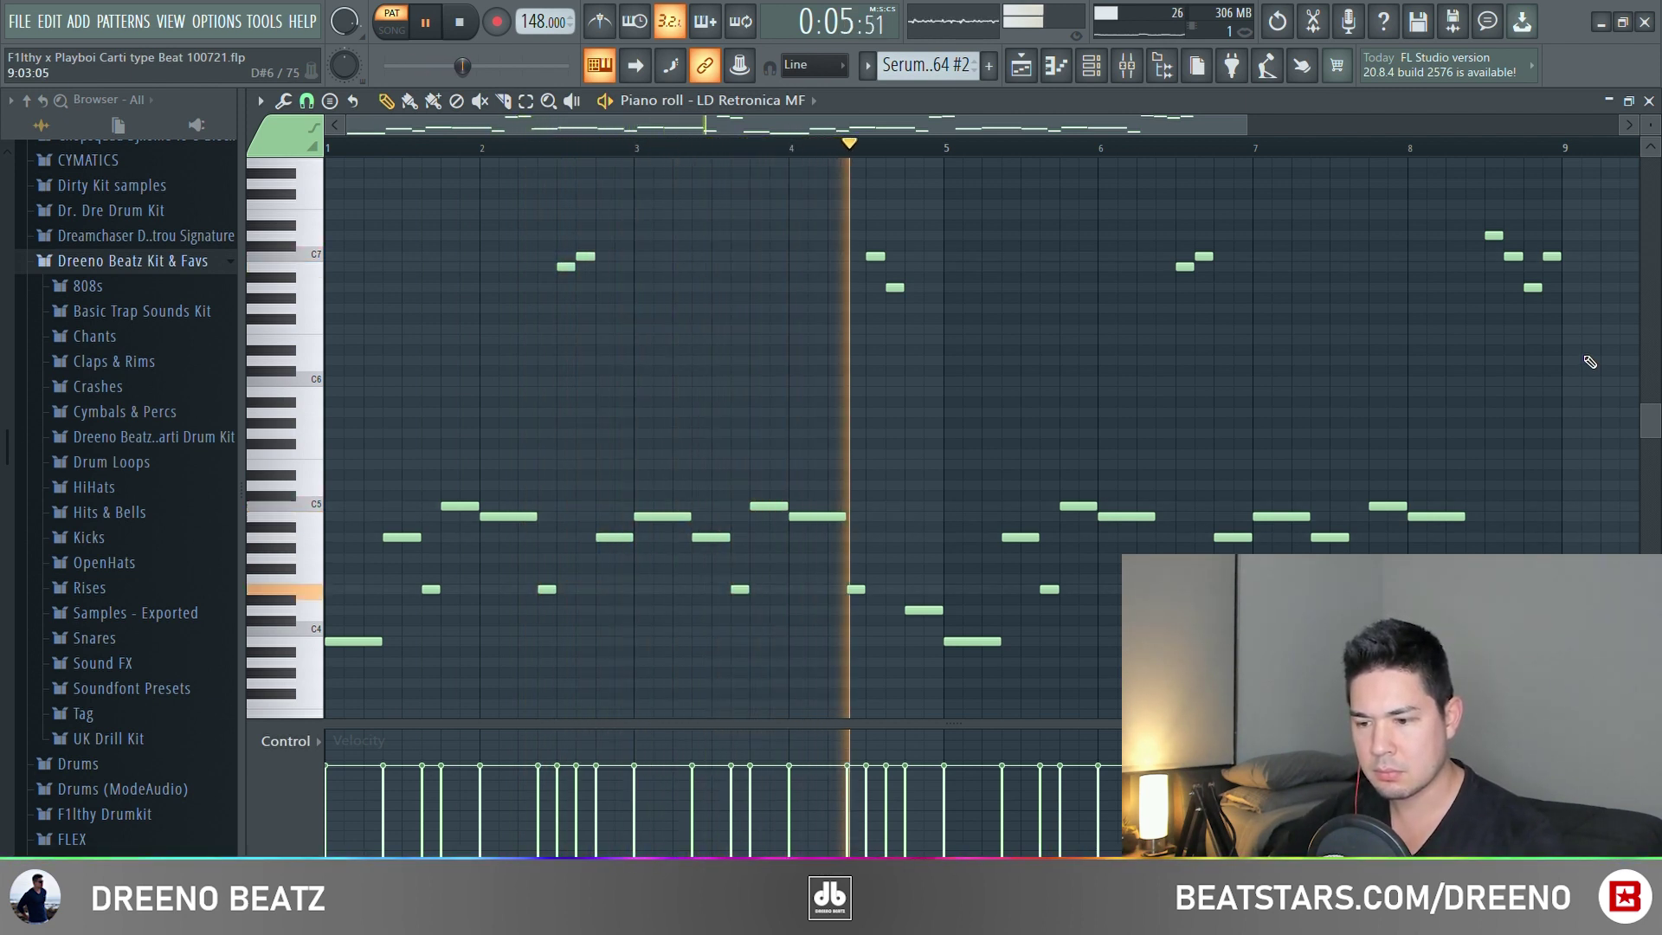
pyautogui.press('space')
pyautogui.press('l')
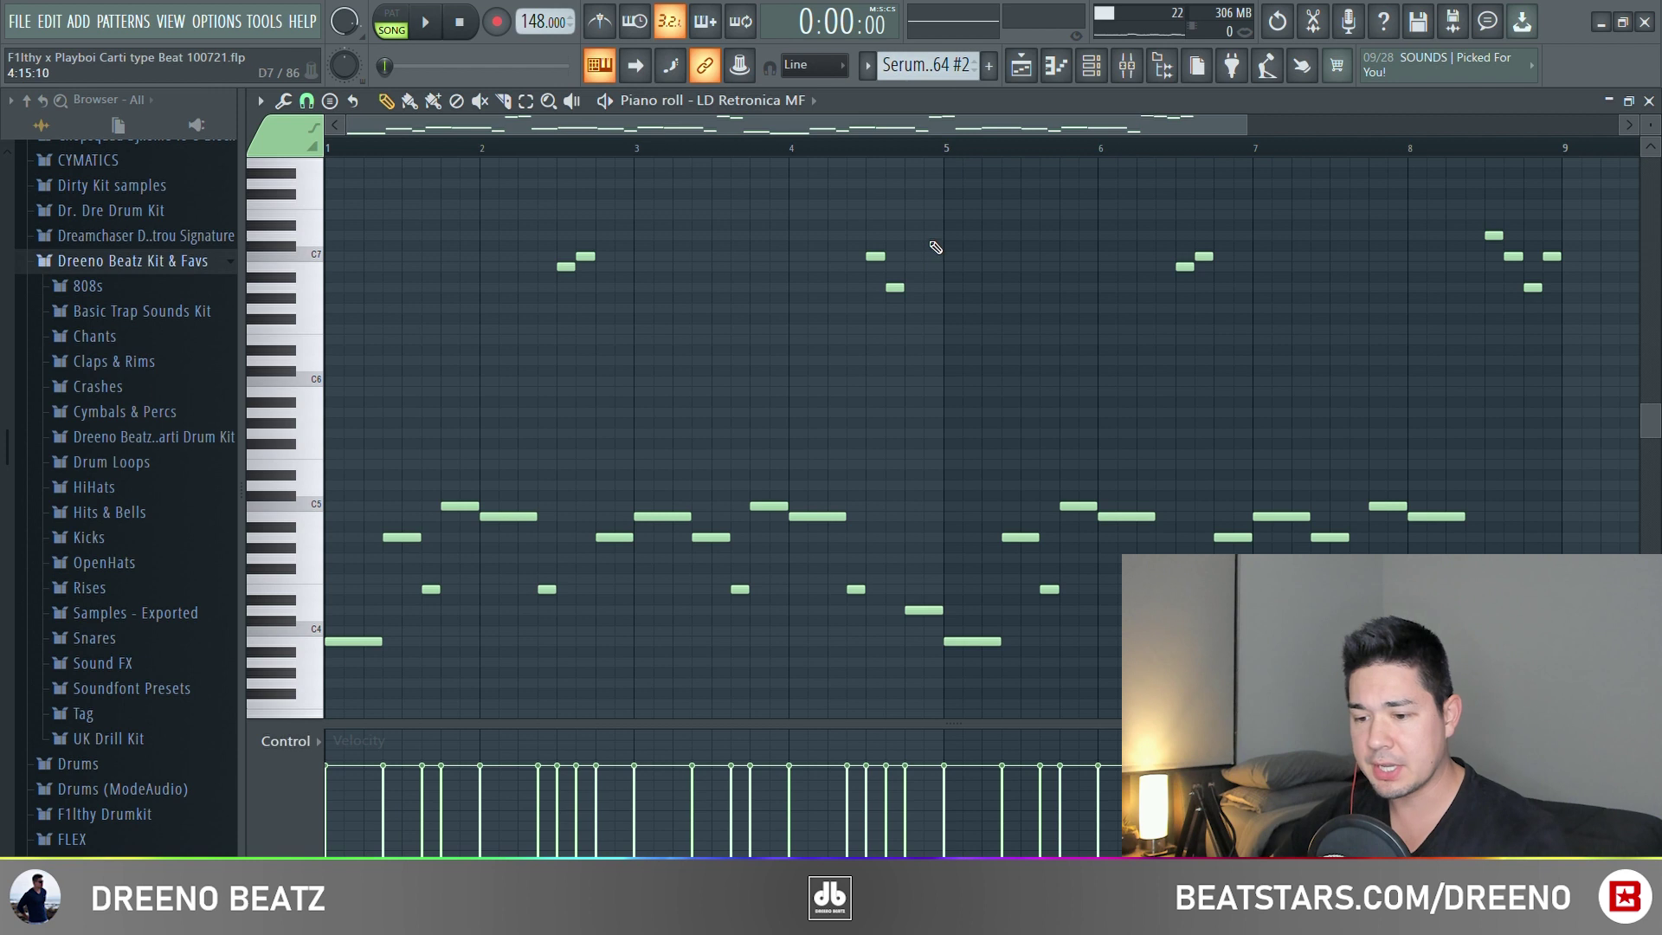
pyautogui.press('space')
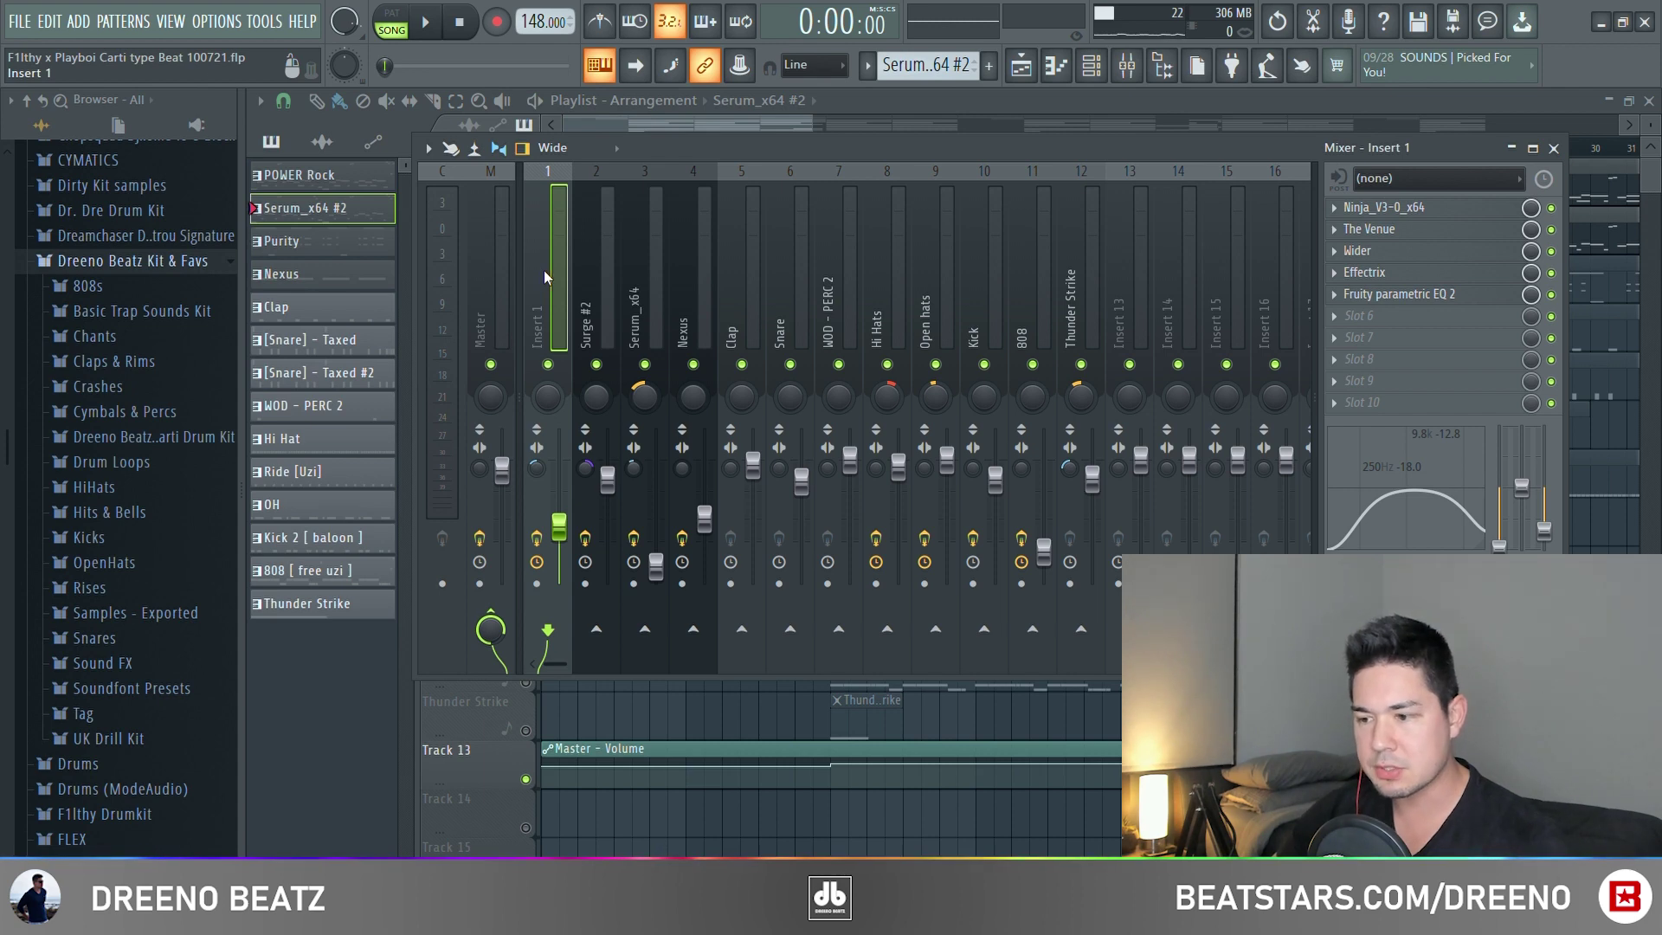
# Inspect the Ninja_V3-0_x64 amp on Insert 1 and compare the POWER Rock pattern with the insert's effects off and on.
pyautogui.click(1420, 214)
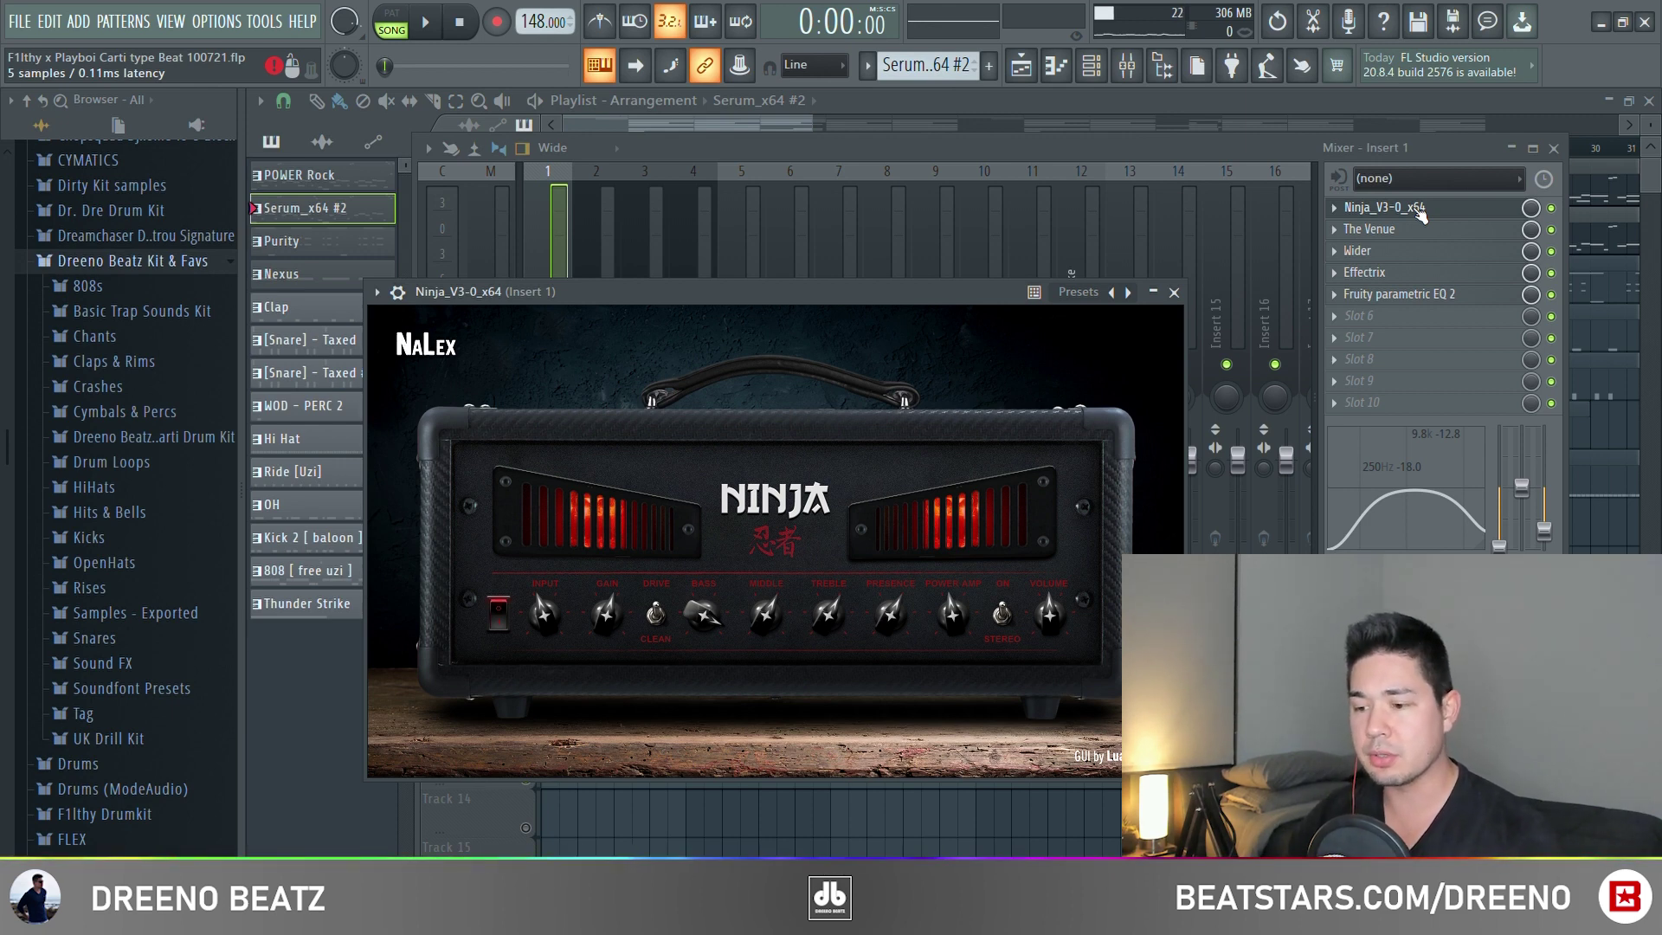
pyautogui.click(1419, 211)
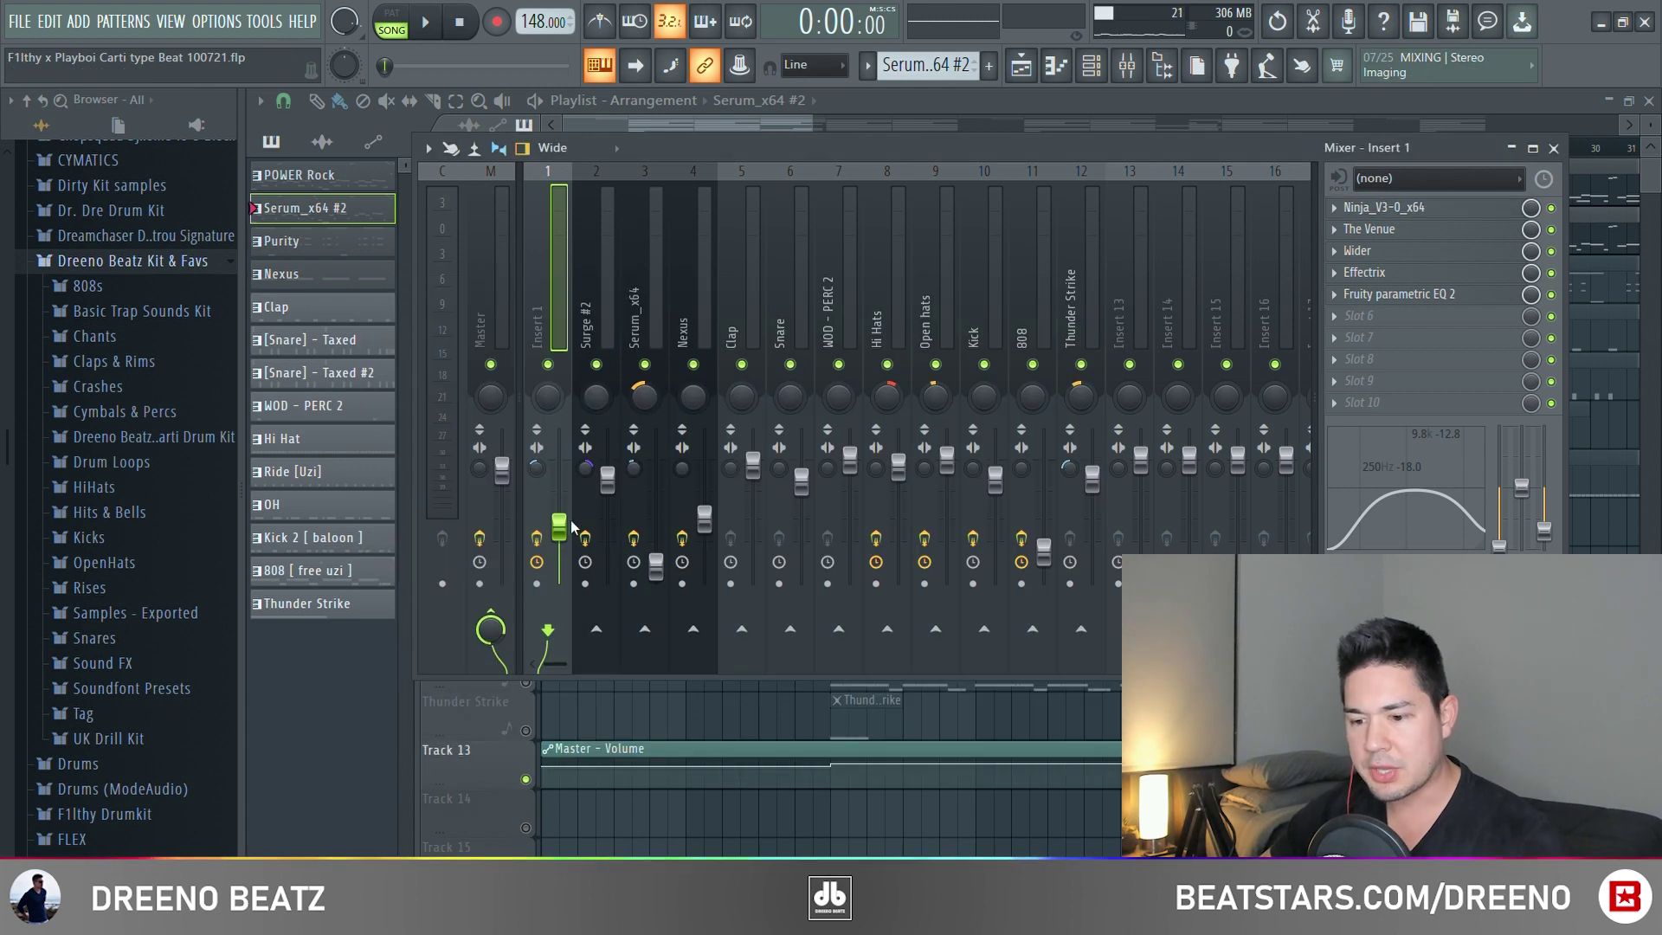
pyautogui.click(537, 539)
pyautogui.press('l')
pyautogui.press('space')
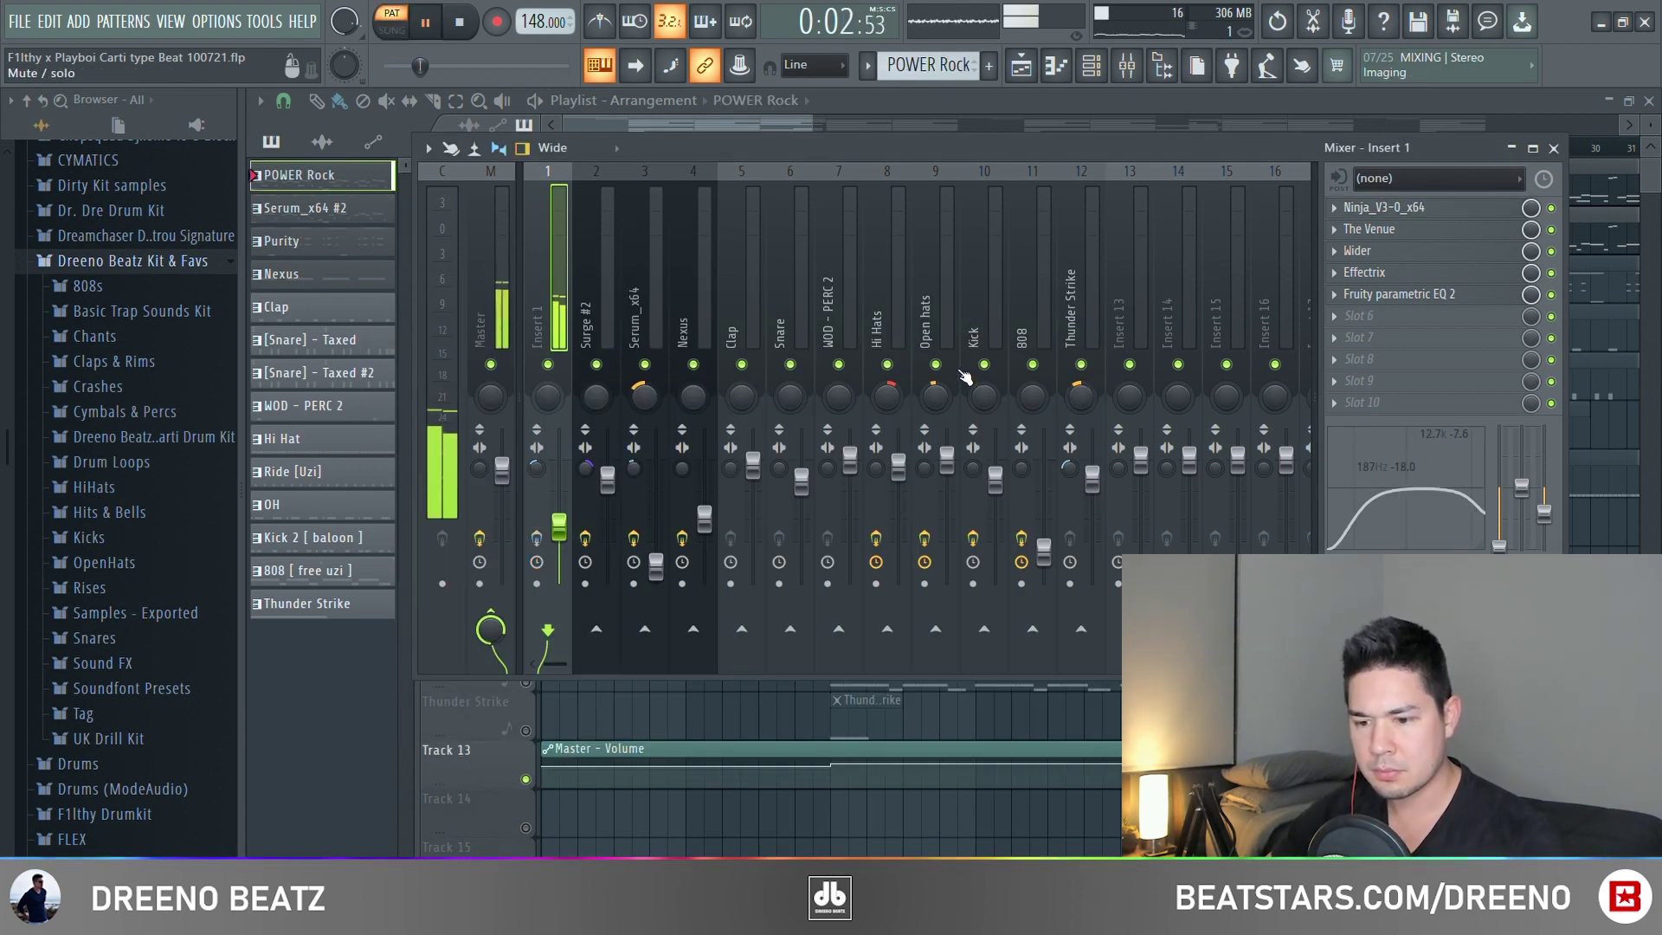
pyautogui.press('space')
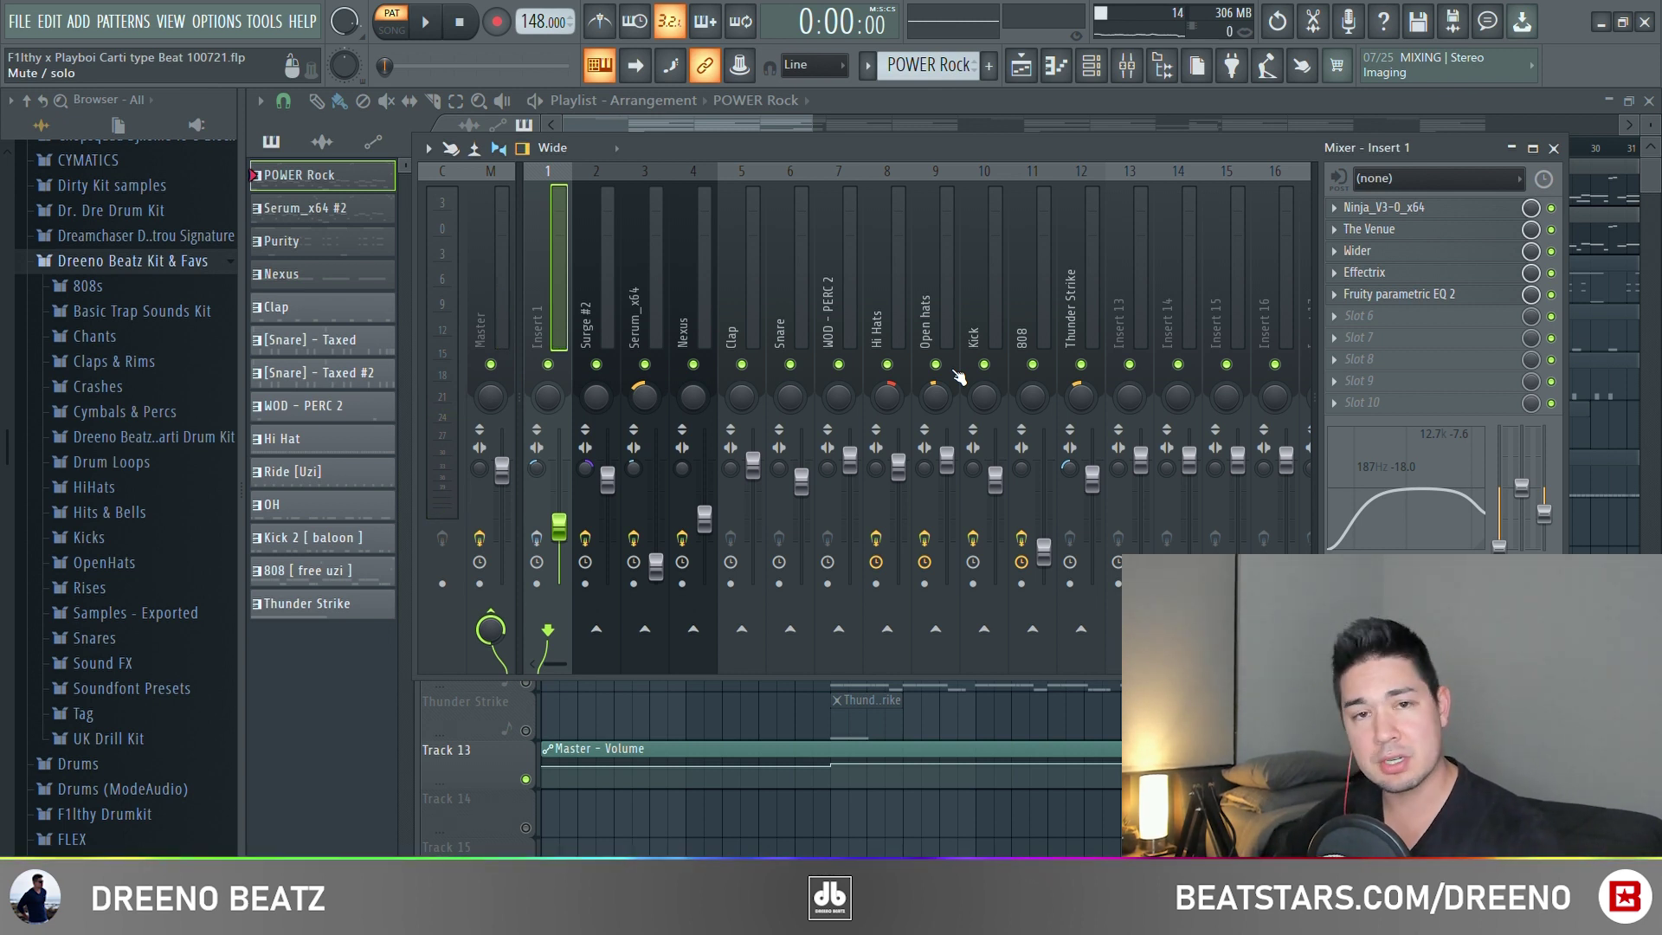
pyautogui.click(538, 539)
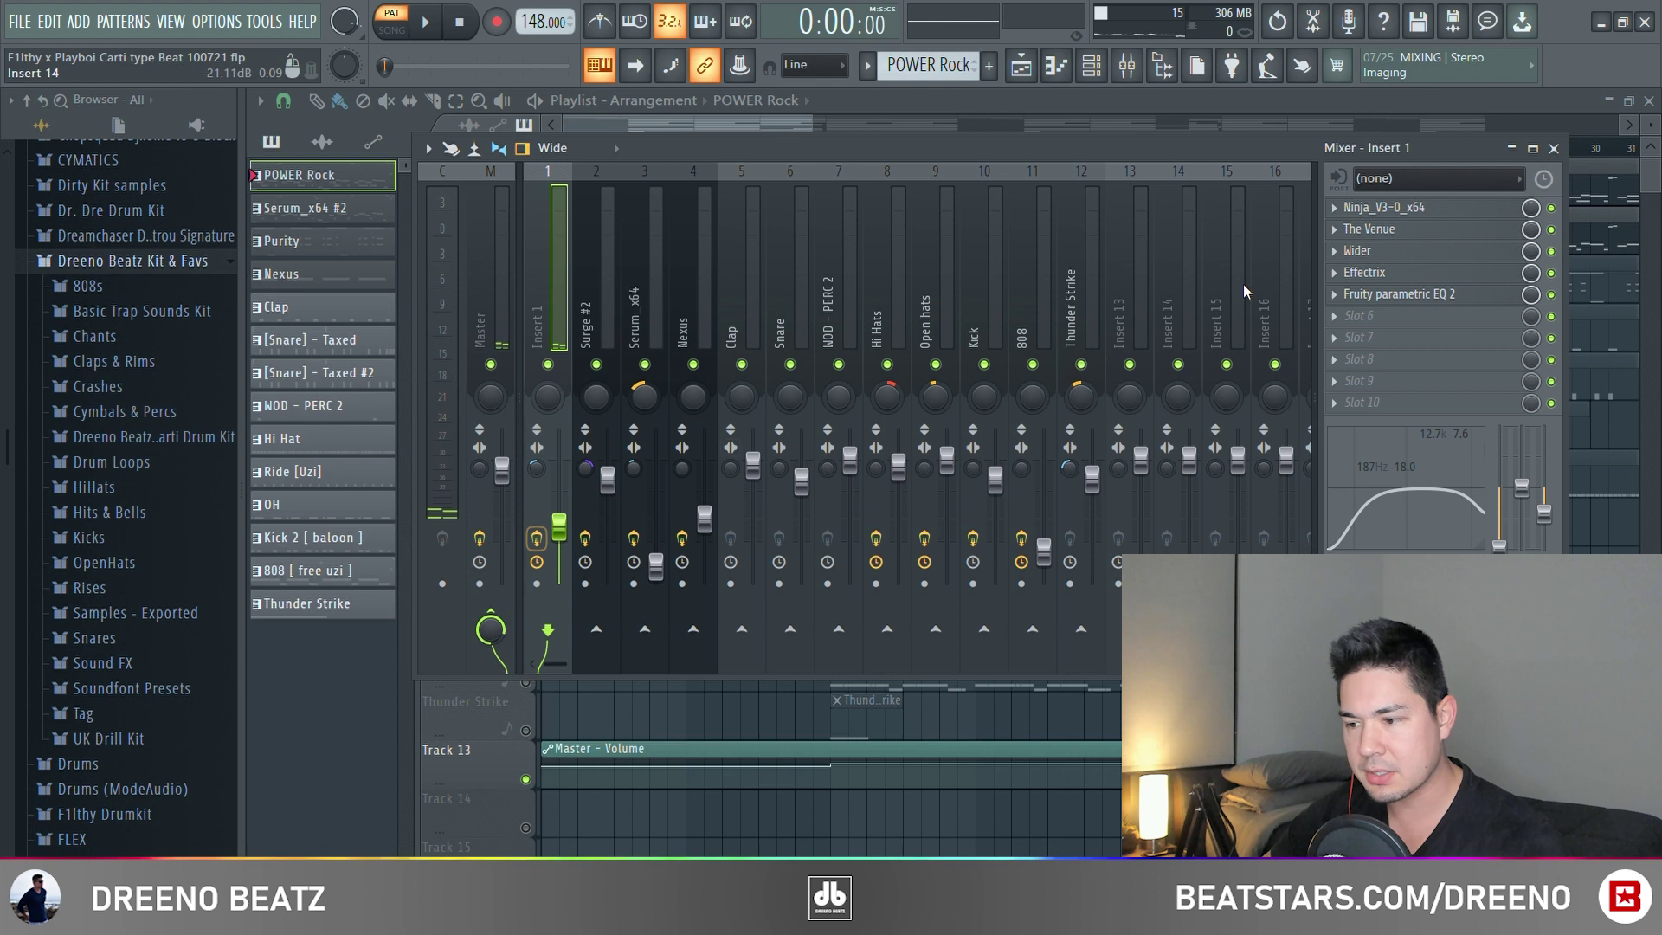
pyautogui.press('space')
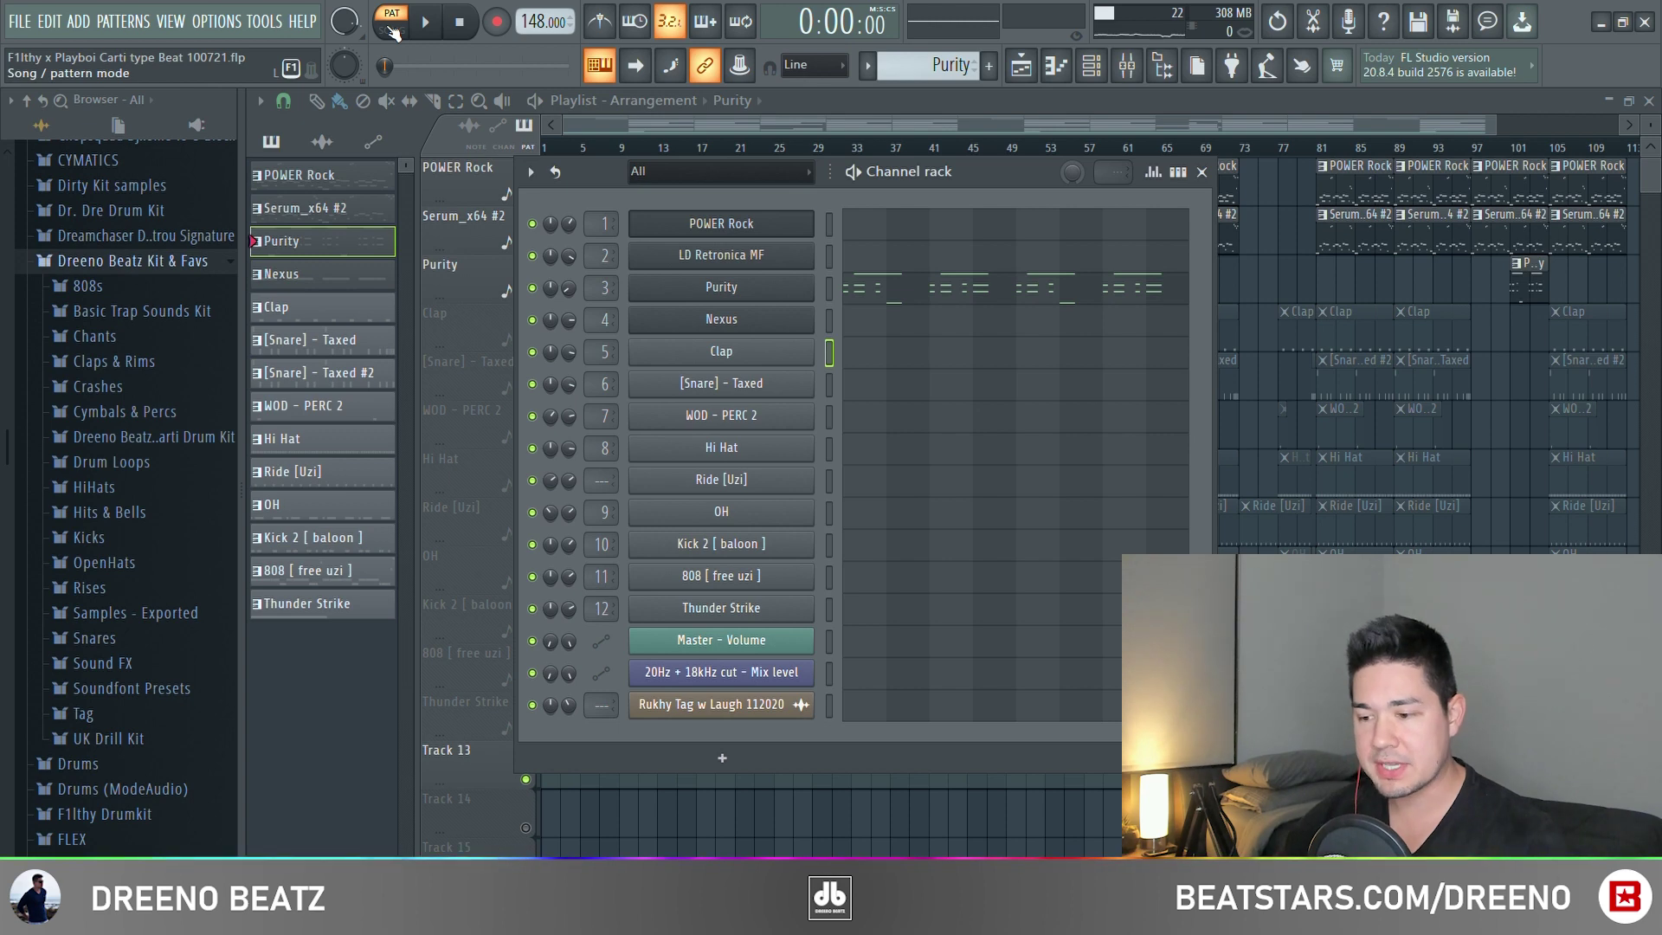
# Play the Purity pattern's notes in the piano roll.
pyautogui.click(806, 301)
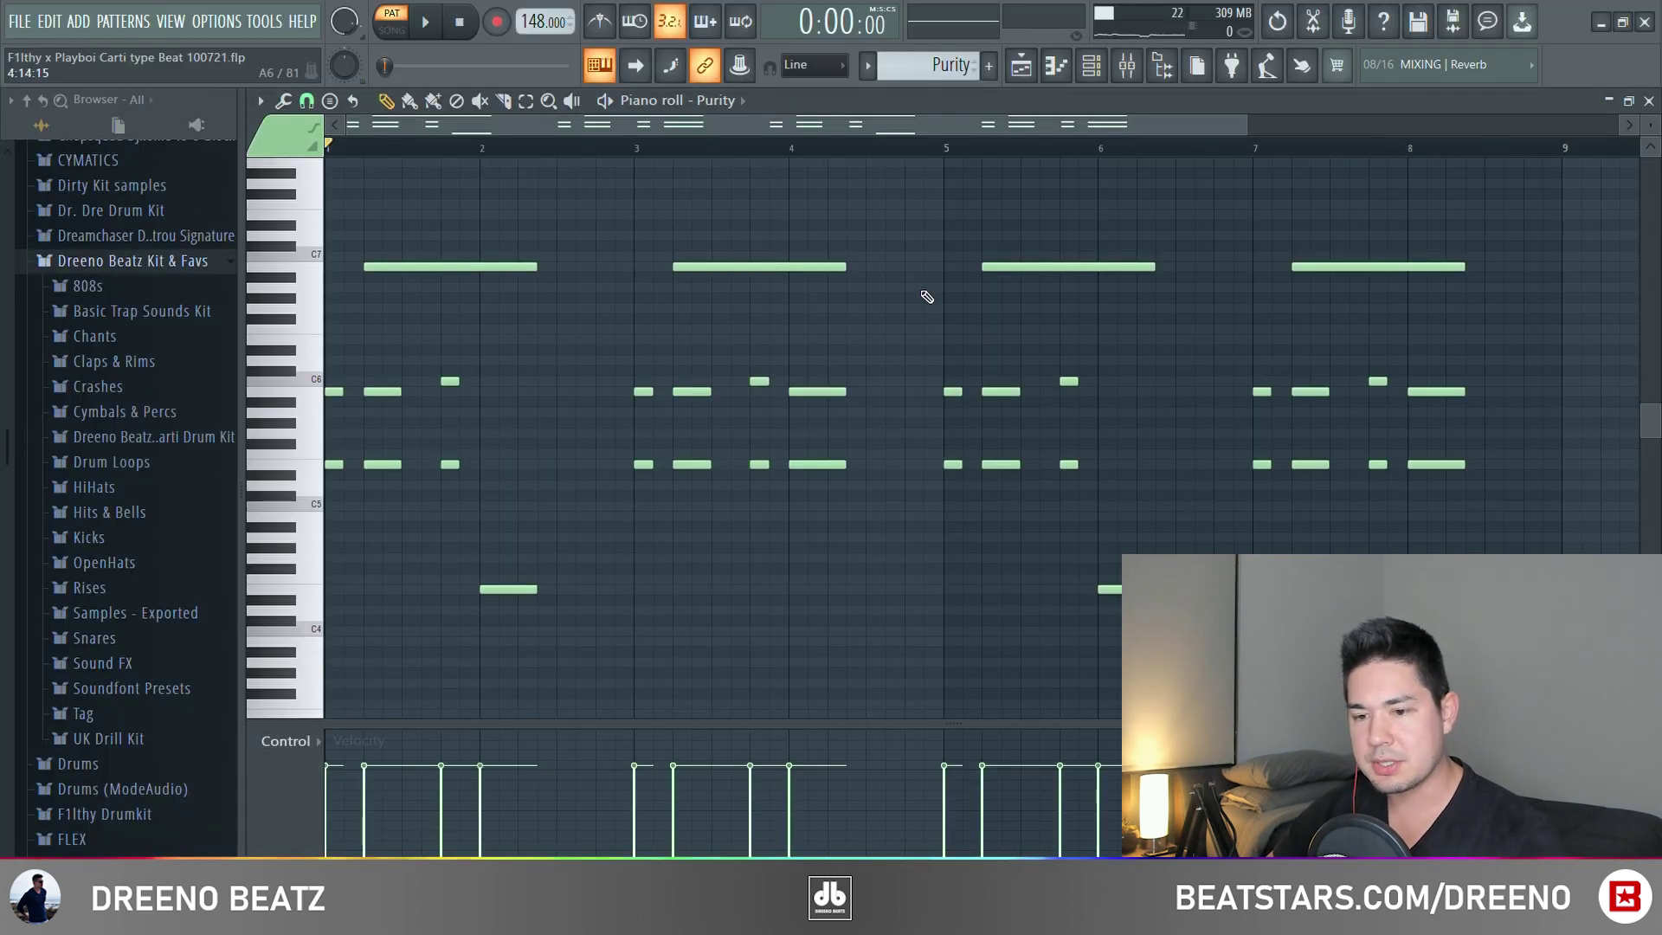
pyautogui.press('space')
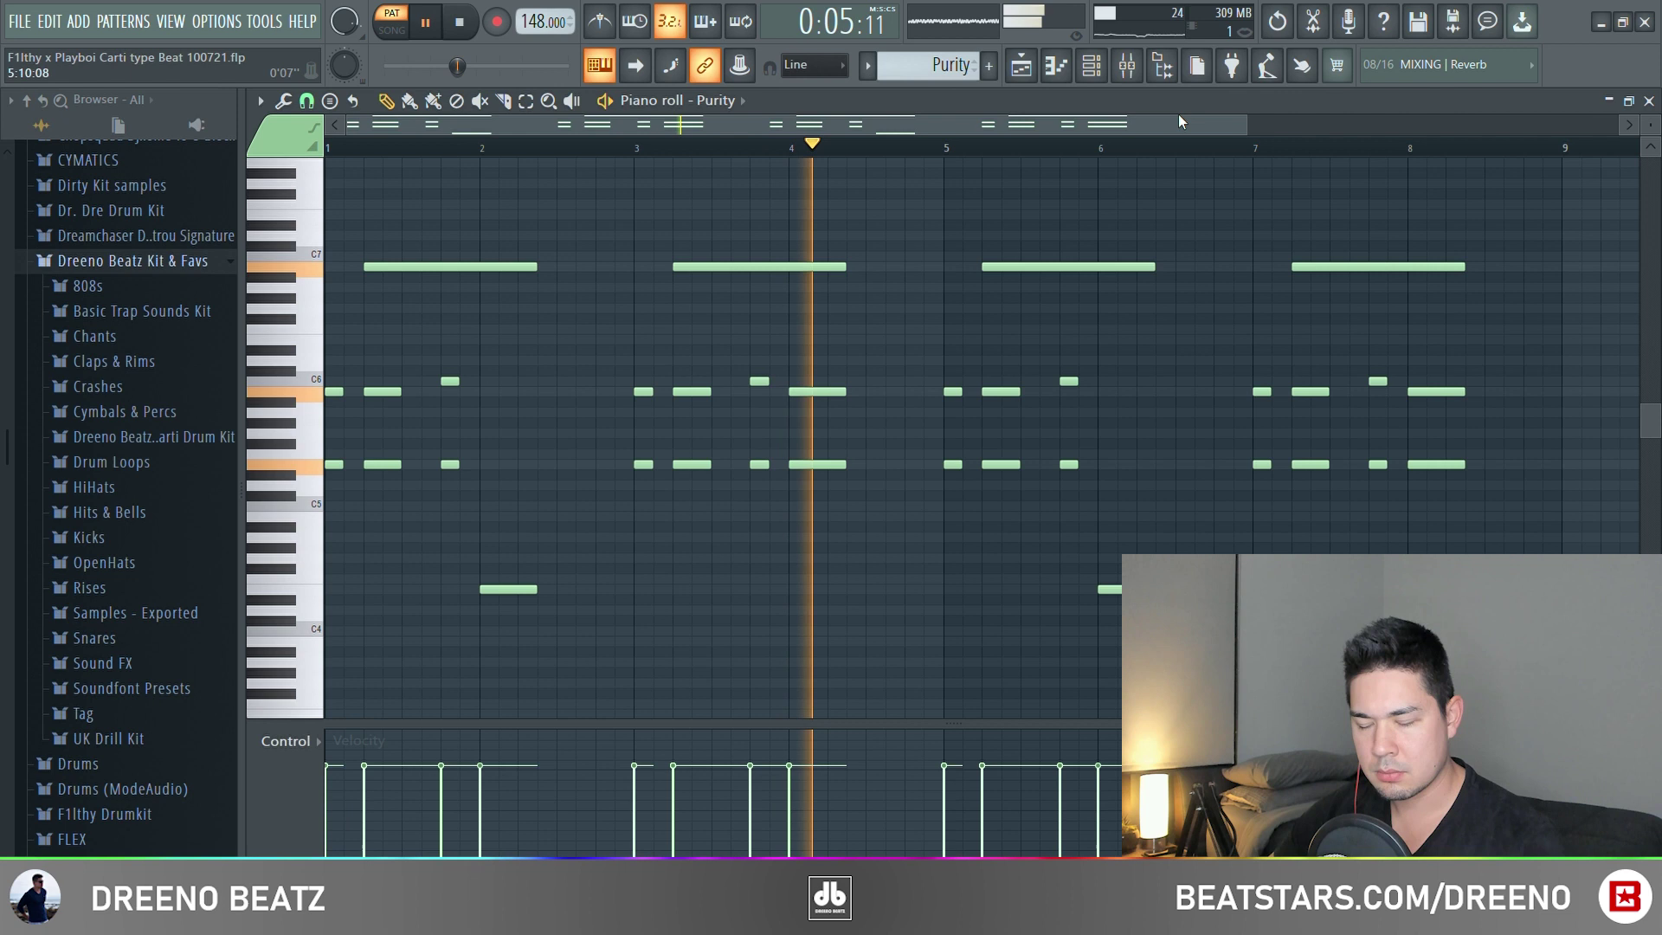
pyautogui.press('space')
# Inspect the Effectrix and Fruity Blood Overdrive effects on the Serum_x64 mixer track.
pyautogui.press('F5')
pyautogui.click(1127, 65)
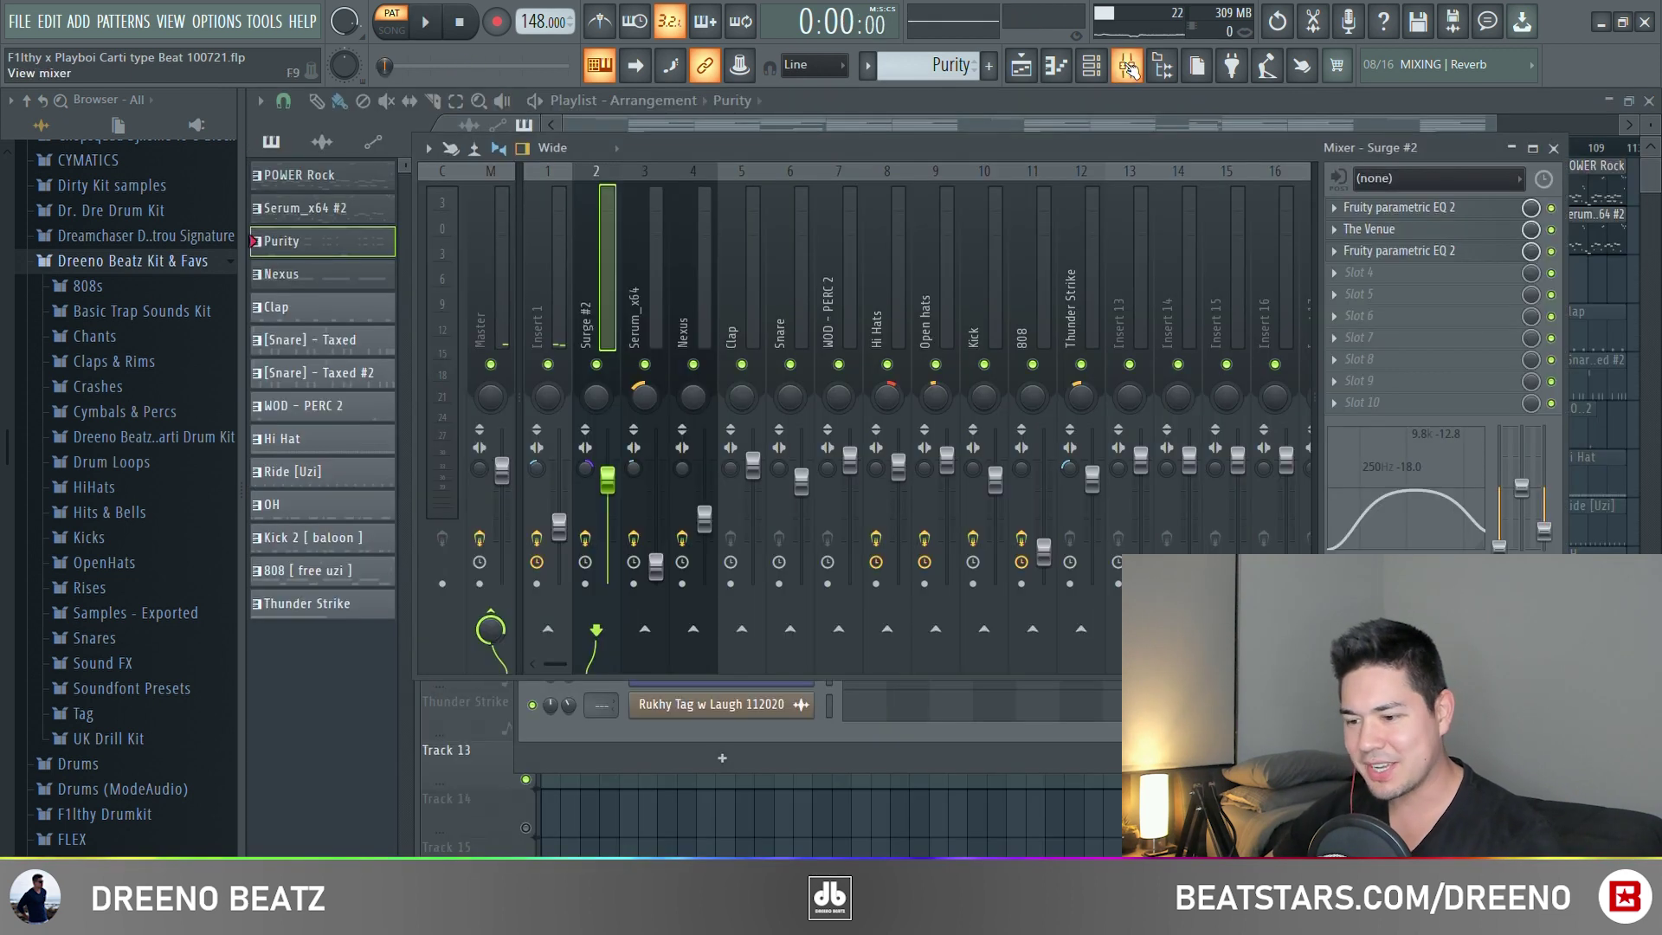
pyautogui.click(650, 321)
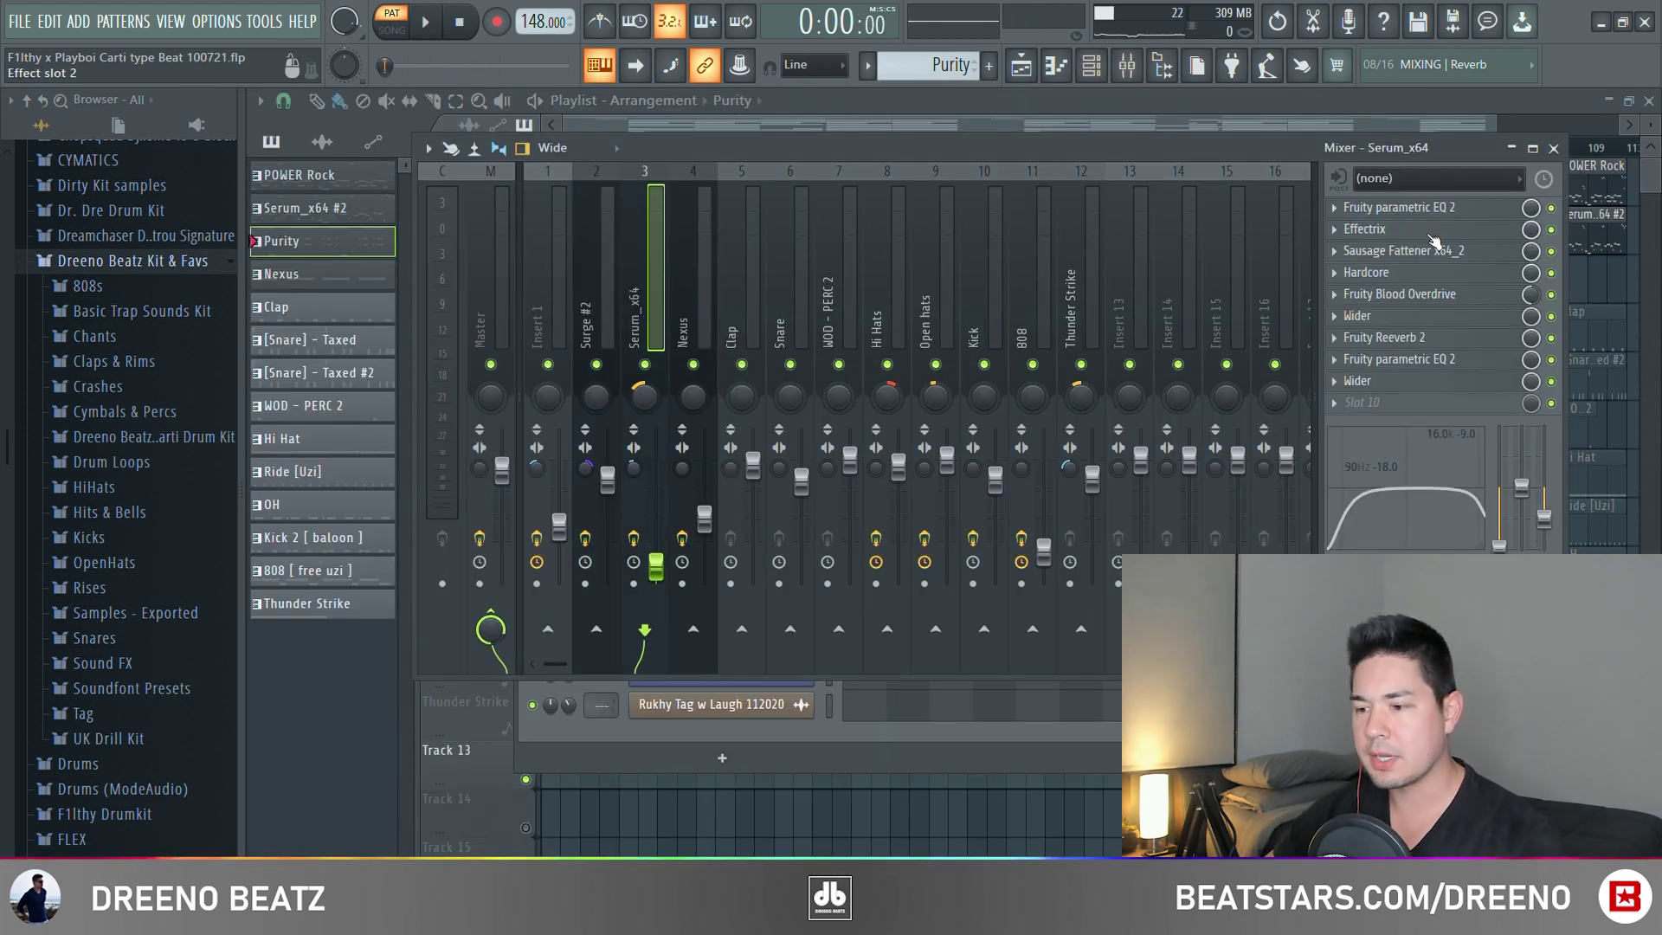
pyautogui.click(1382, 233)
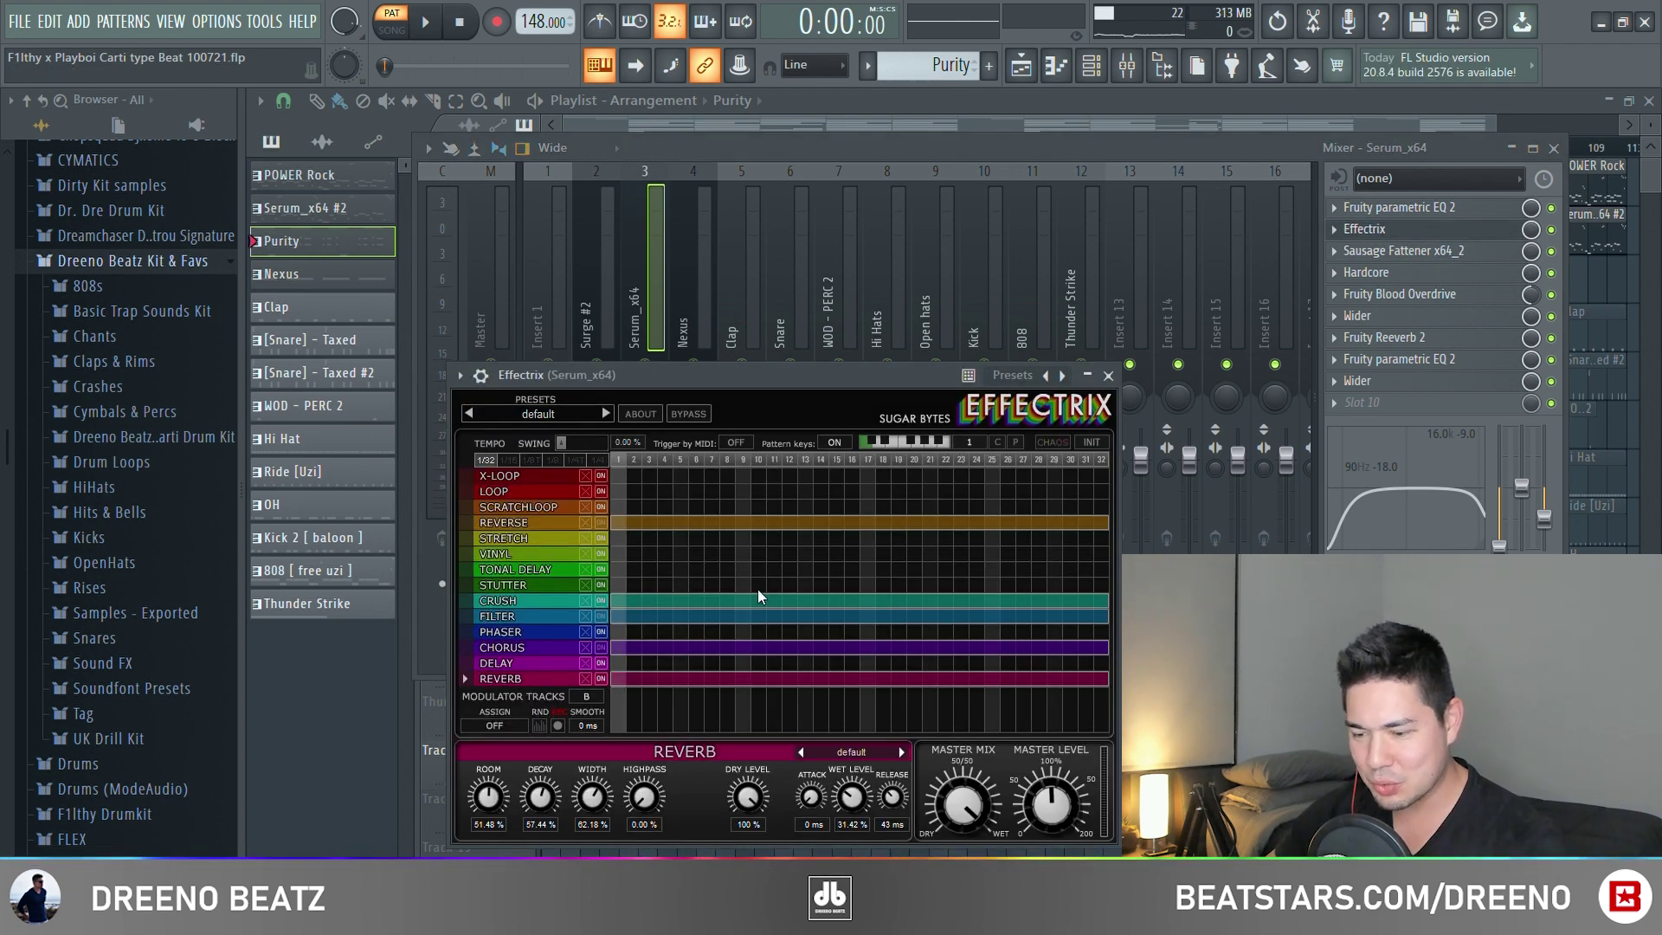
pyautogui.click(1108, 375)
pyautogui.click(1419, 296)
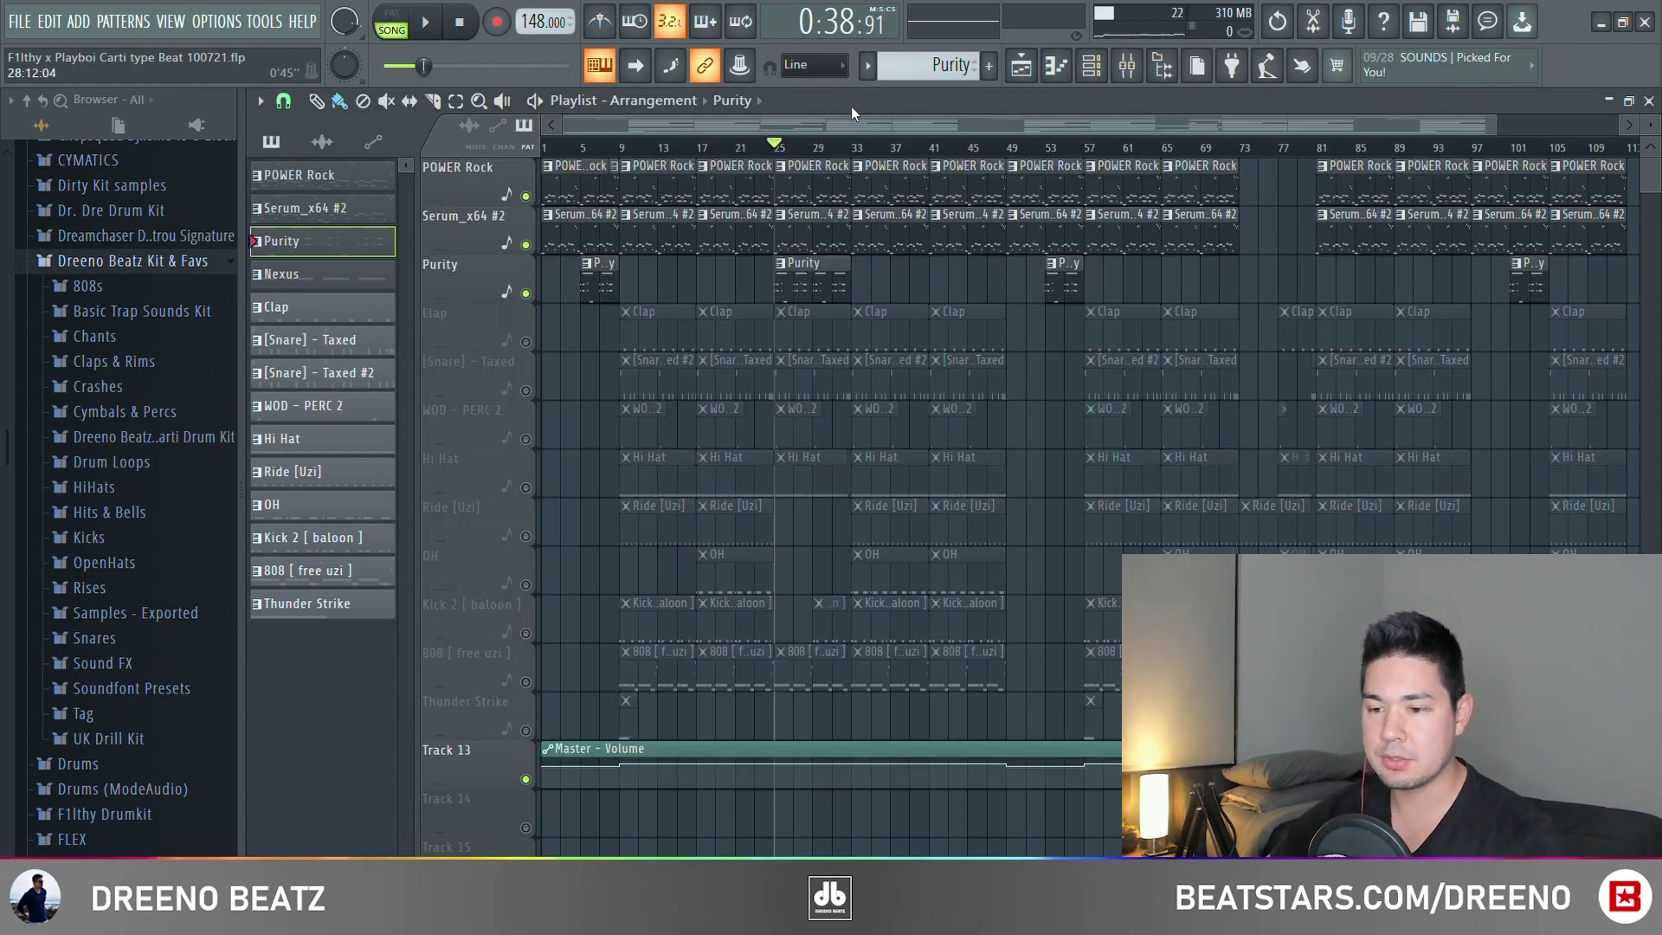
# Play the POWER Rock, Serum_x64 #2 and Purity melodies together from bar 25 of the playlist.
pyautogui.scroll(4, 860, 326)
pyautogui.scroll(1, 1096, 287)
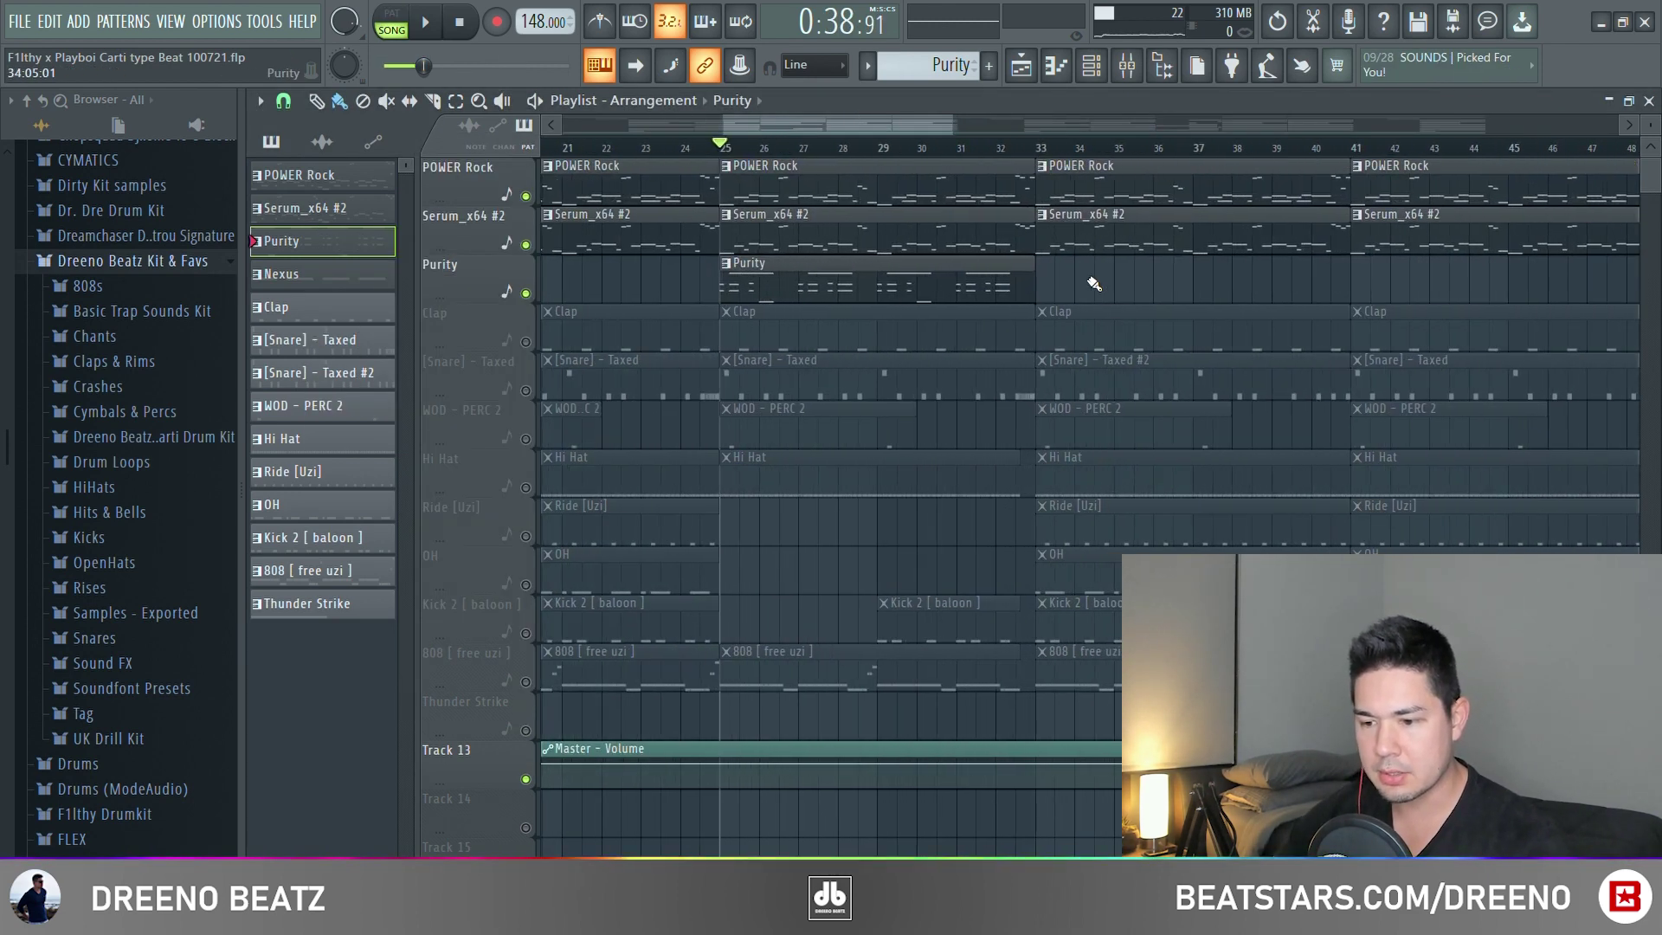
pyautogui.press('space')
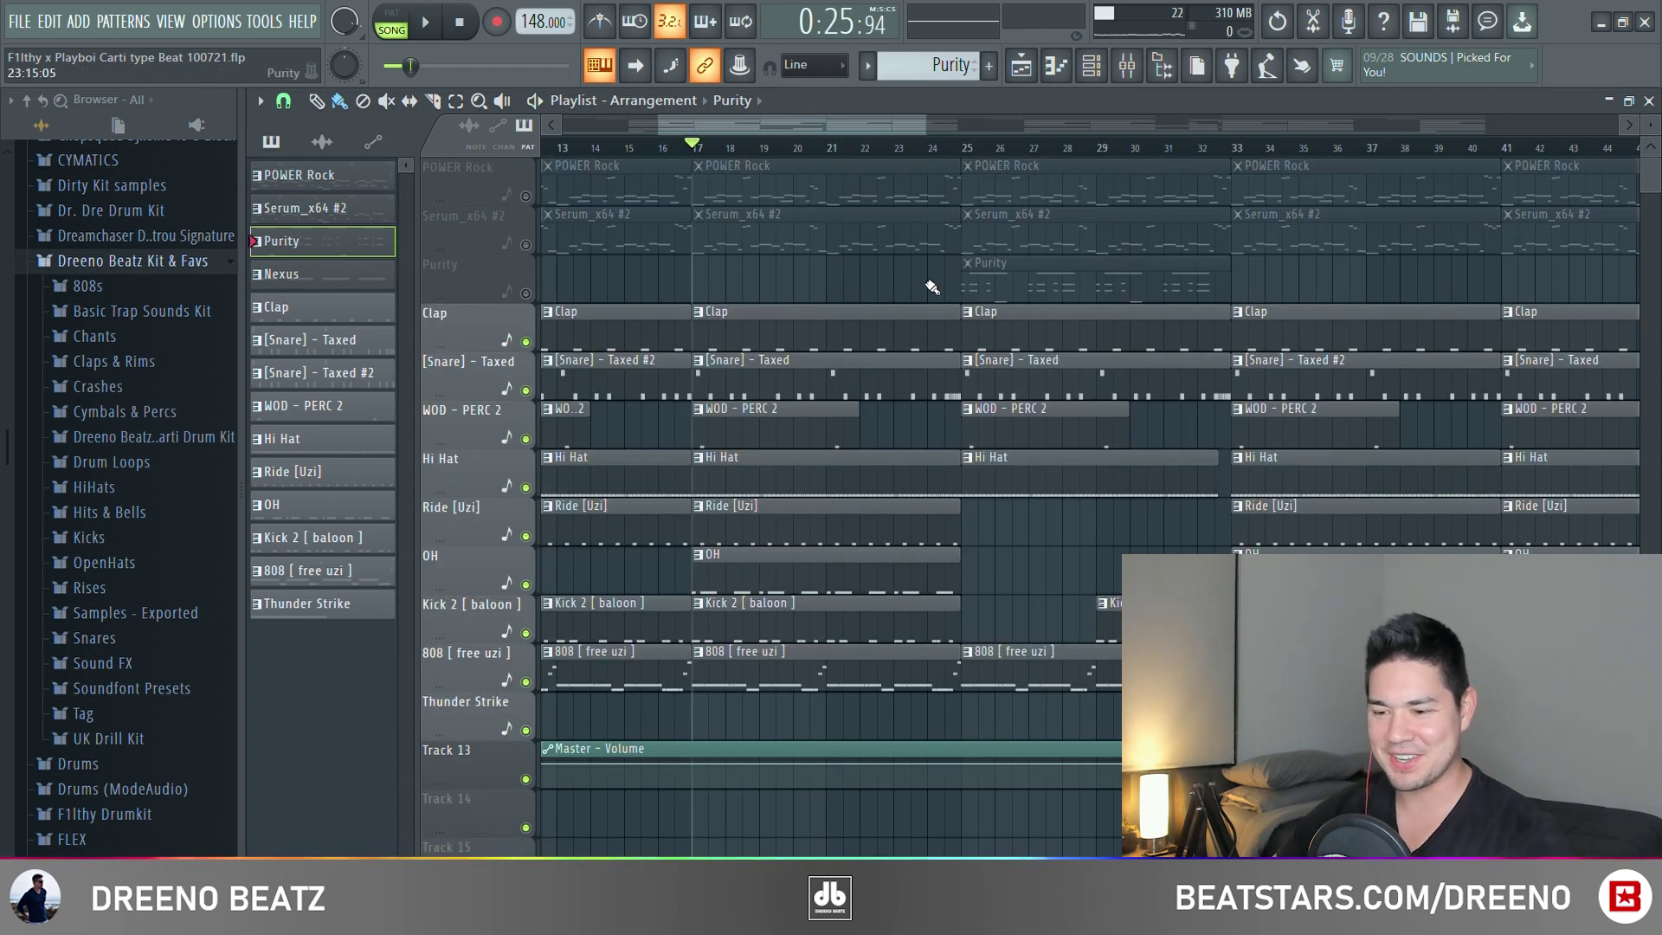
# Play the drum tracks from bar 17 and the [Snare] - Taxed #2 pattern on its own.
pyautogui.press('space')
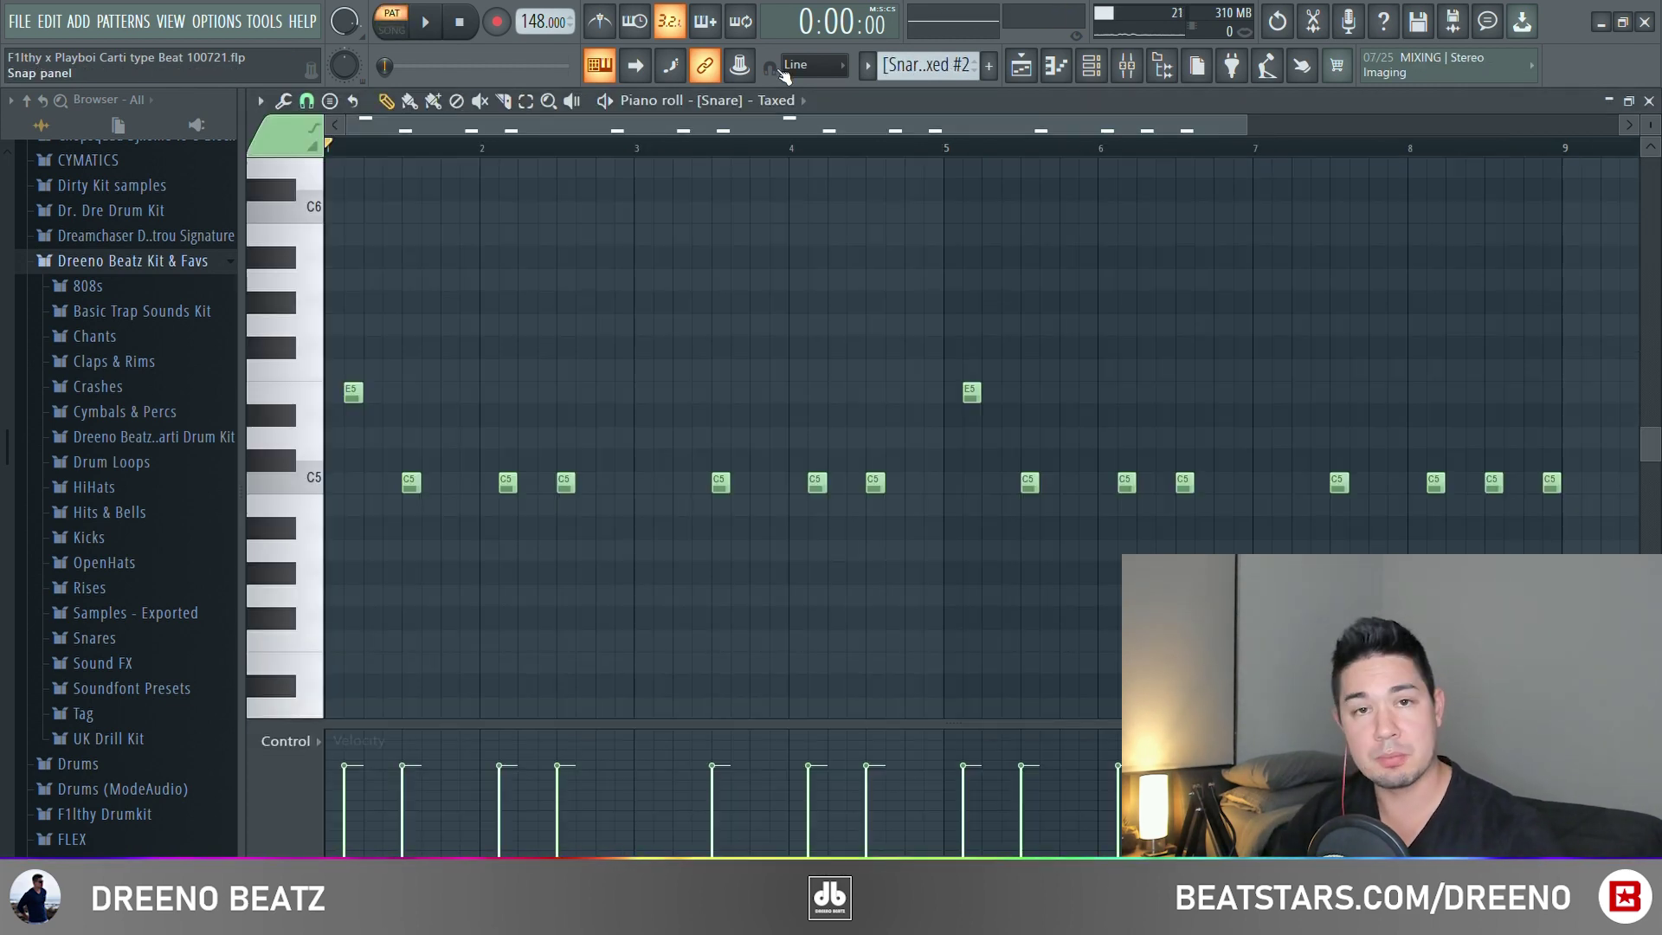
pyautogui.press('space')
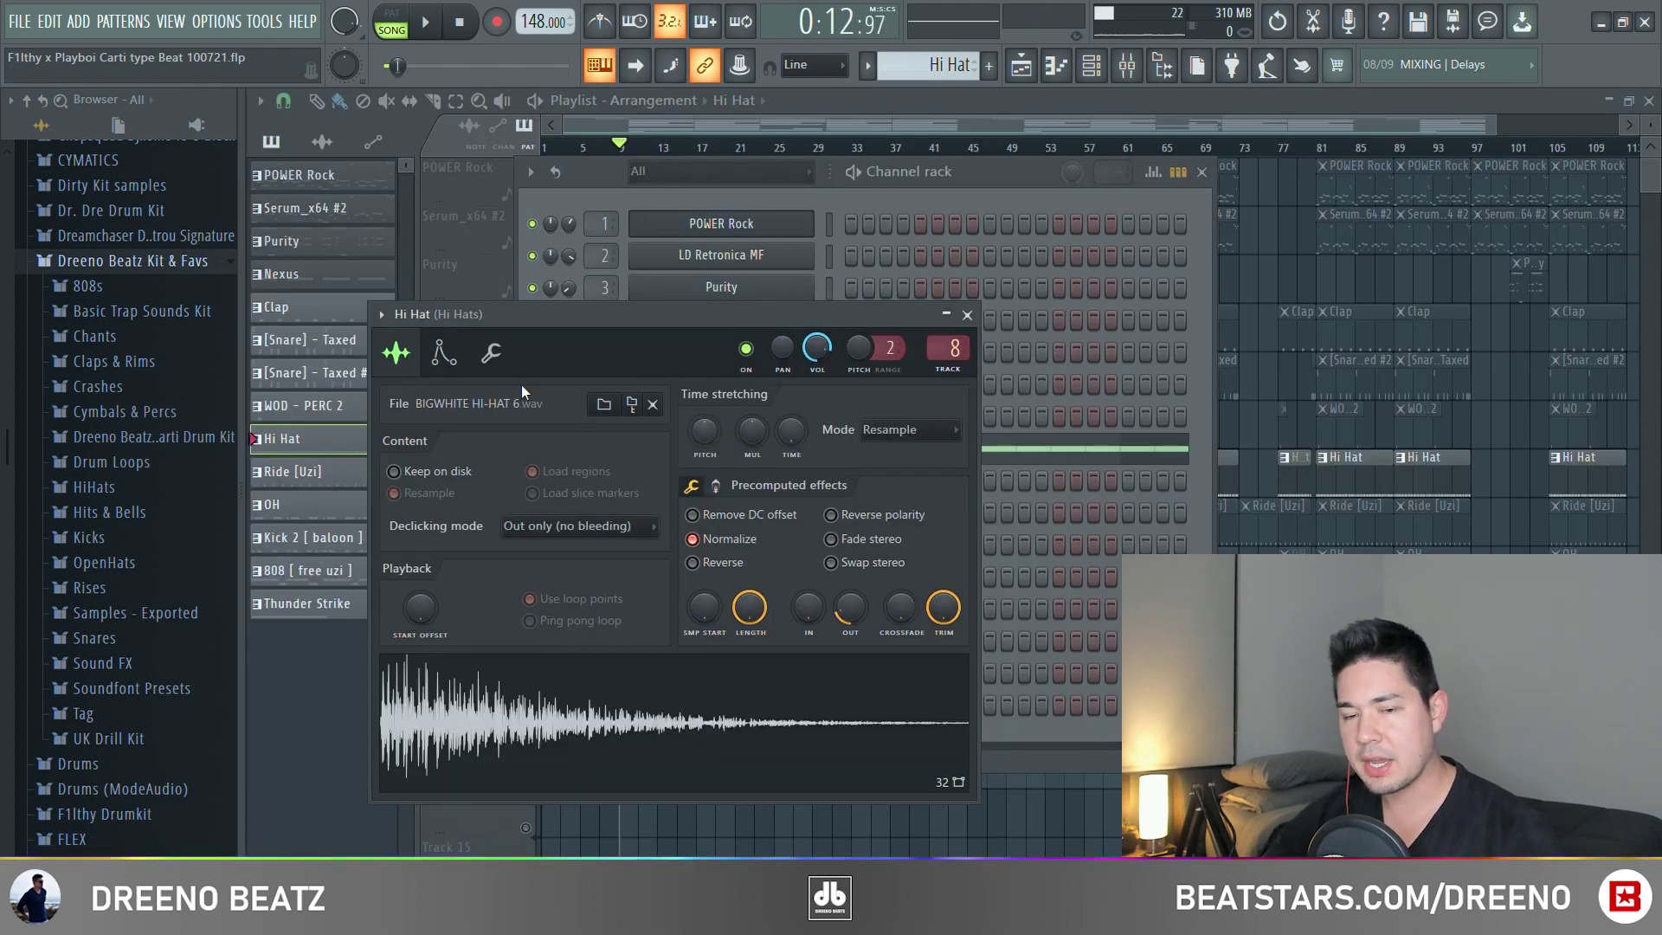
# Inspect Gross Beat's AM volume setting on the Hi Hats mixer track and play the hi-hats through it.
pyautogui.press('F9')
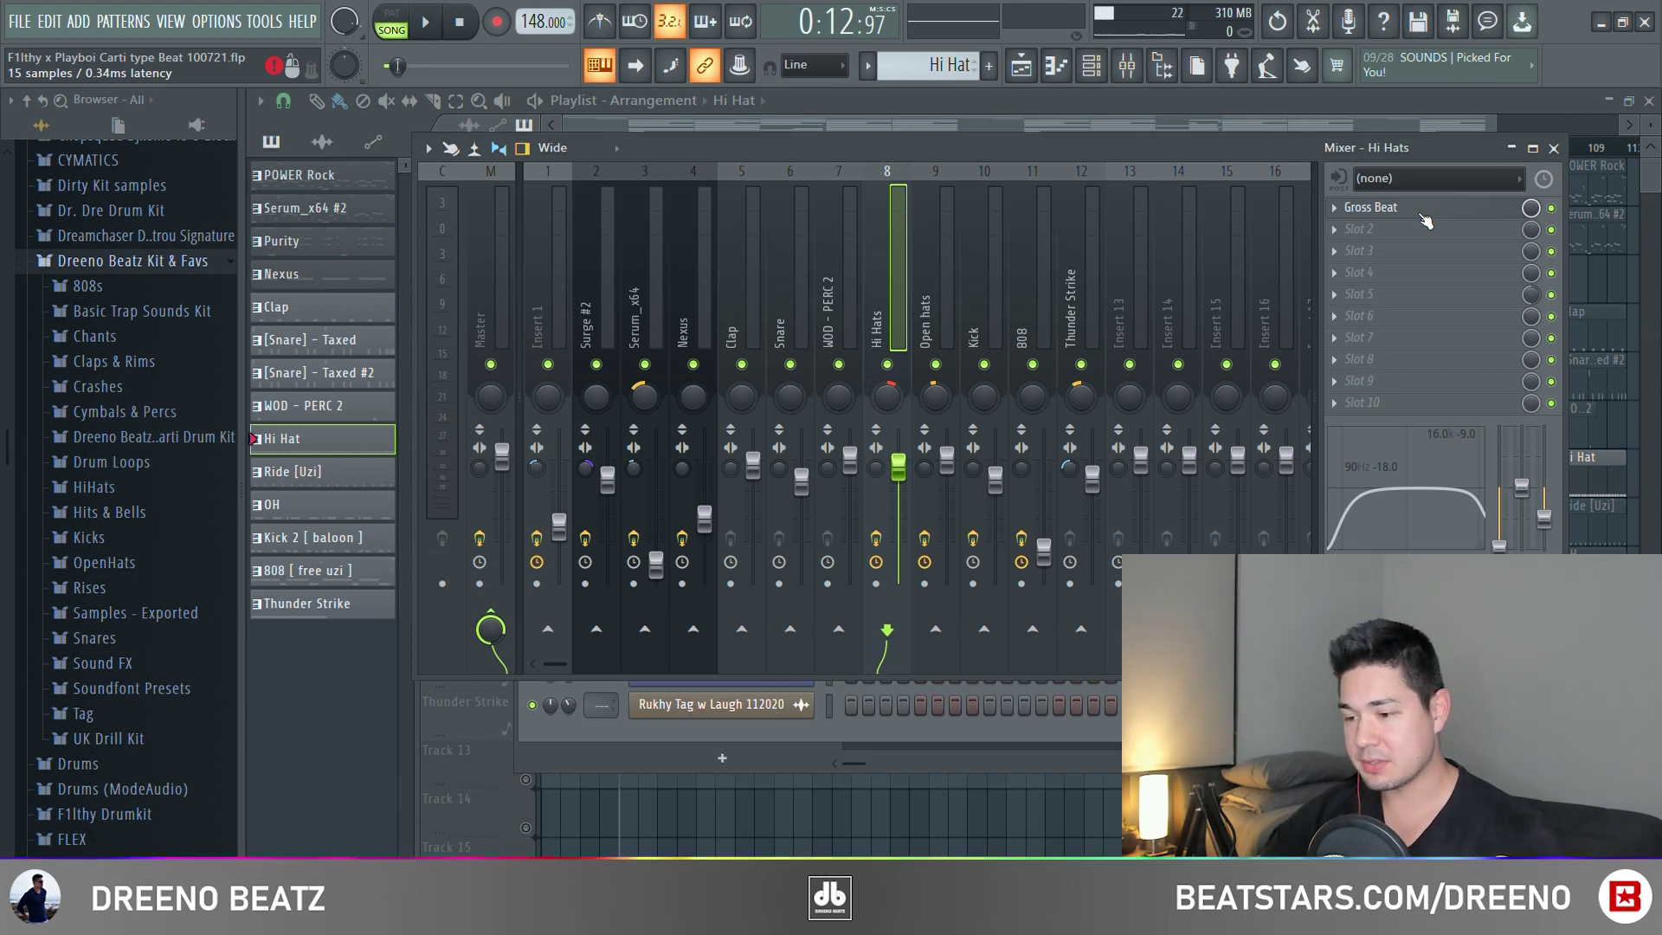
pyautogui.click(1422, 215)
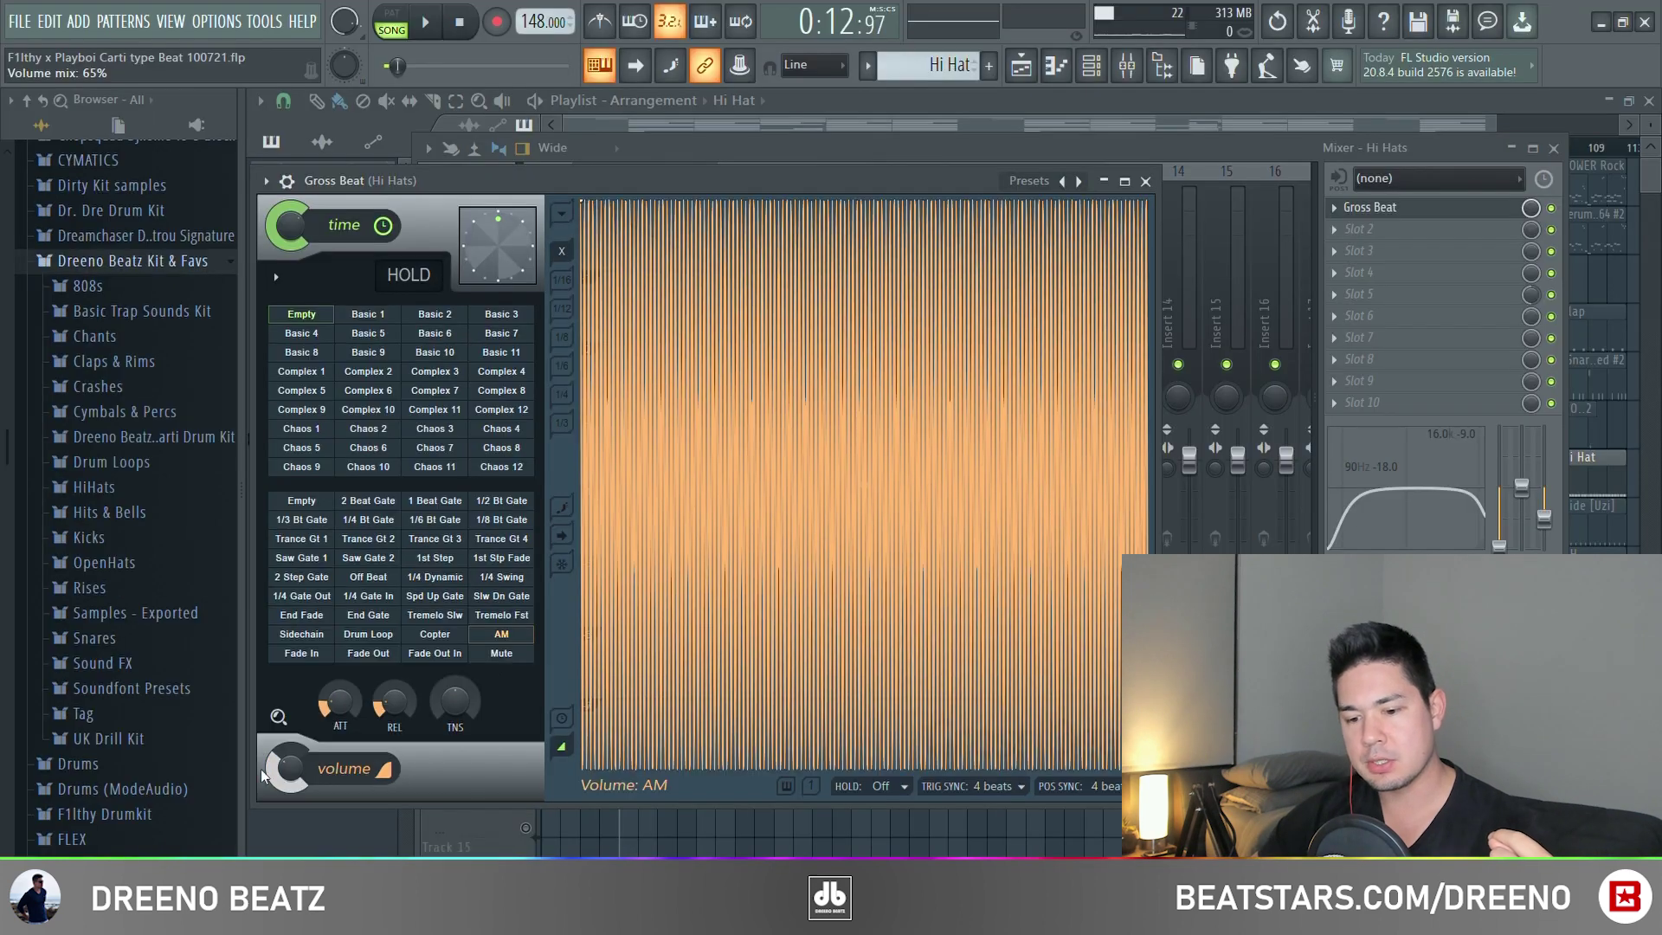
pyautogui.click(1145, 181)
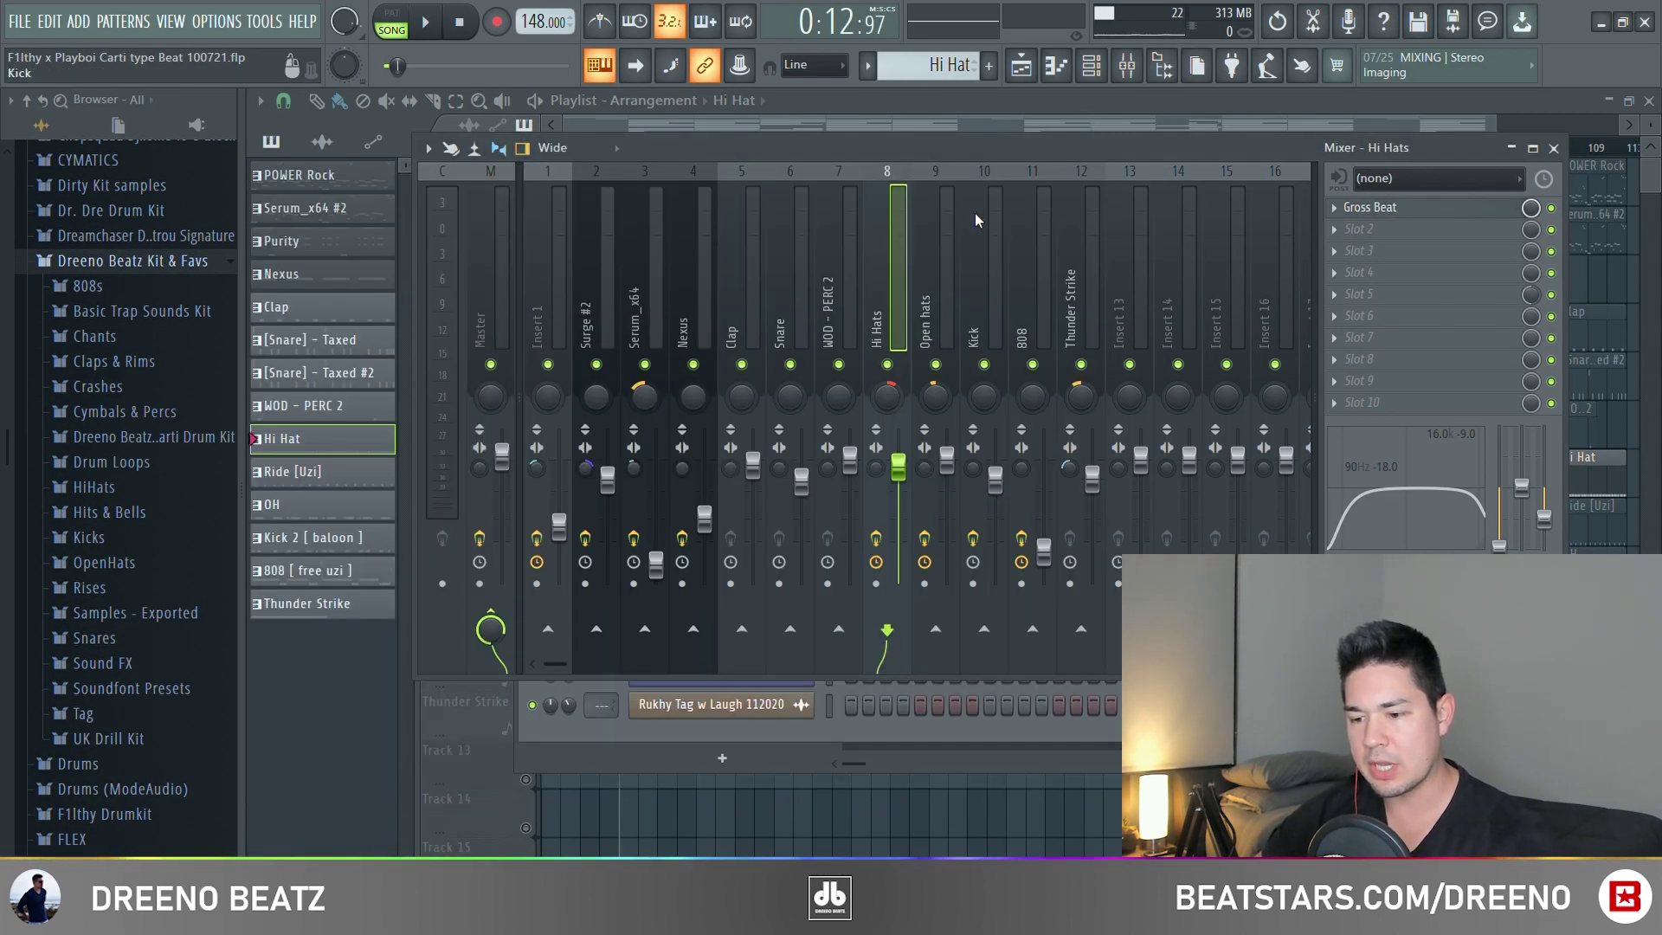
pyautogui.press('space')
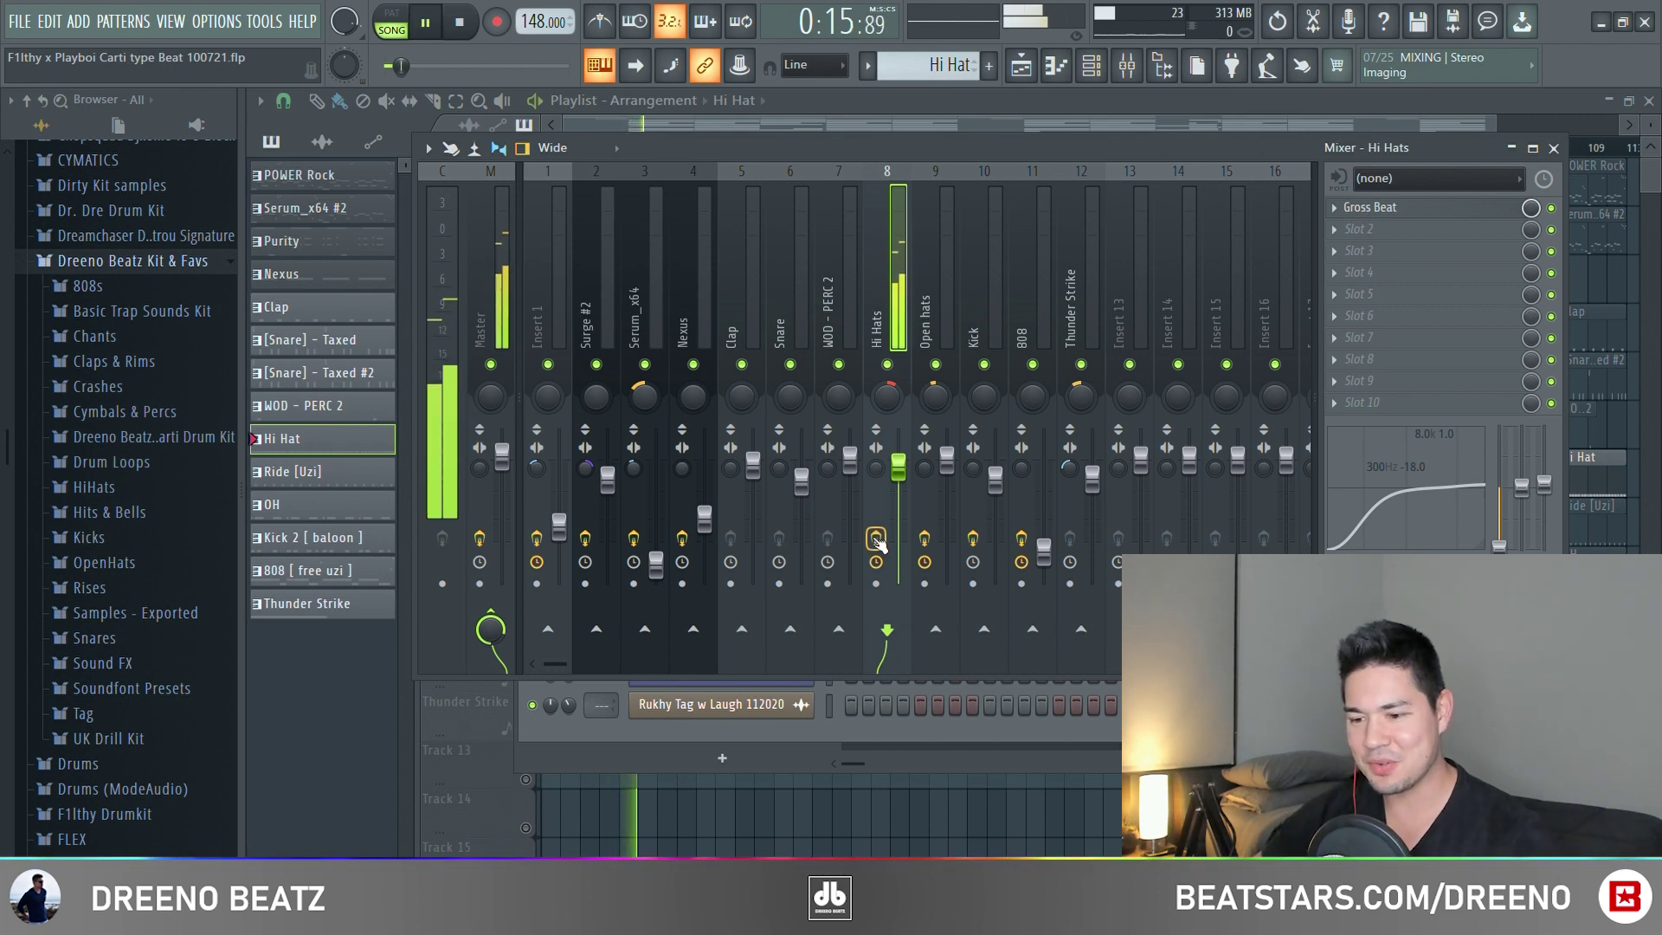
pyautogui.press('space')
# Play the Hi Hat pattern's notes in the piano roll.
pyautogui.press('F7')
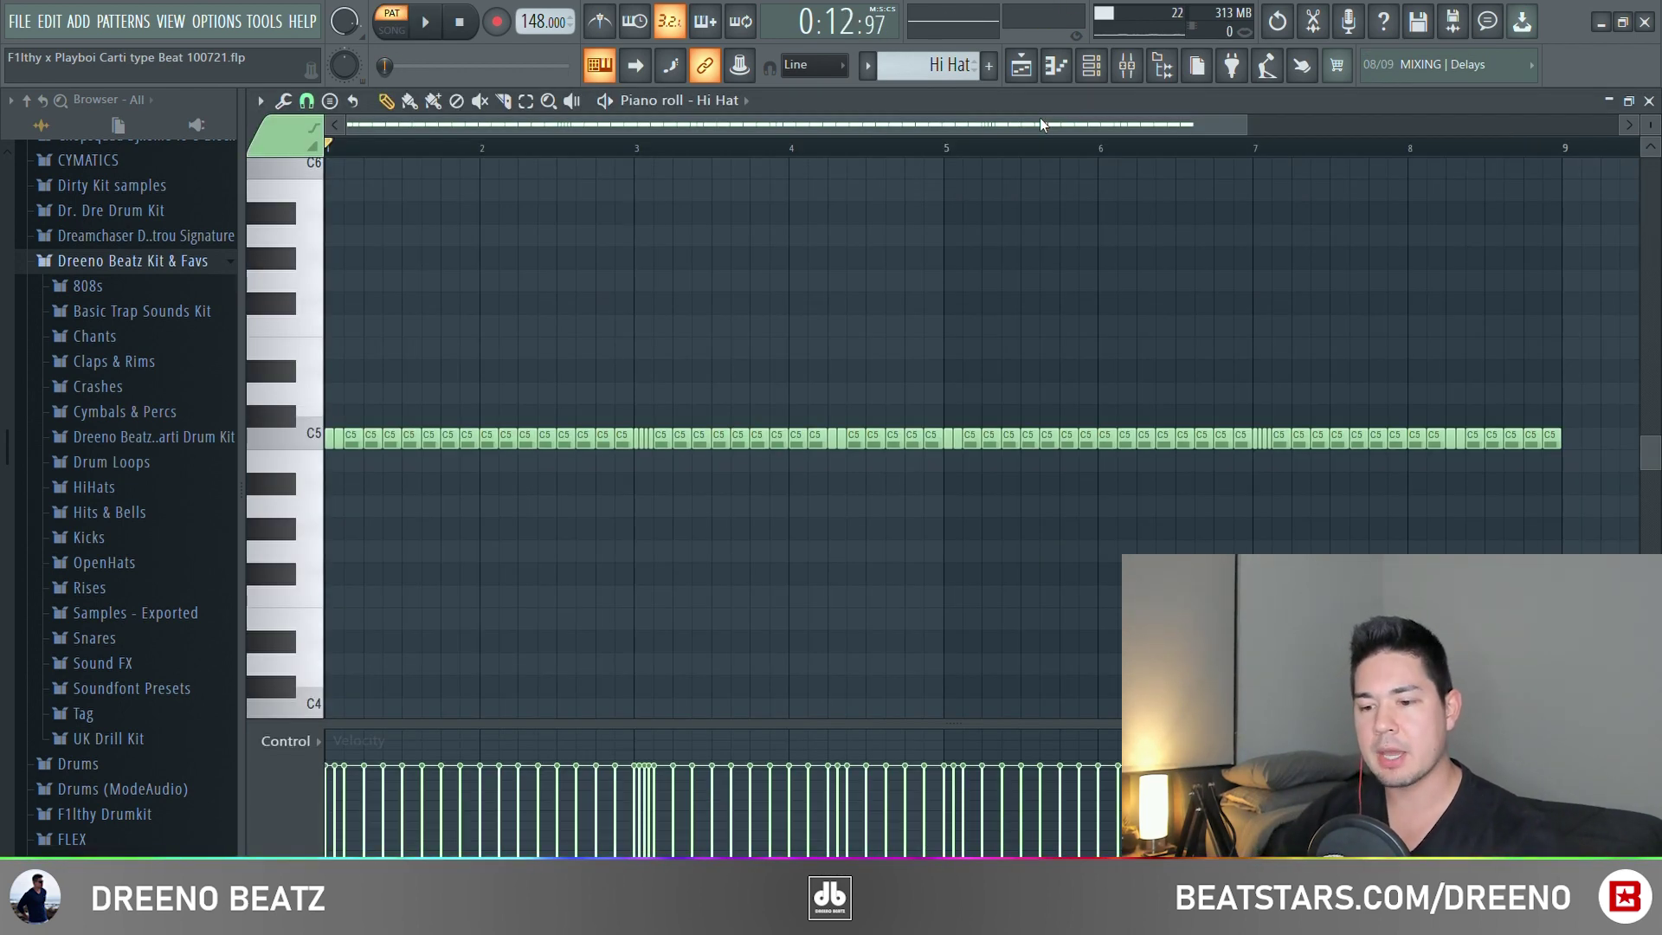
pyautogui.press('space')
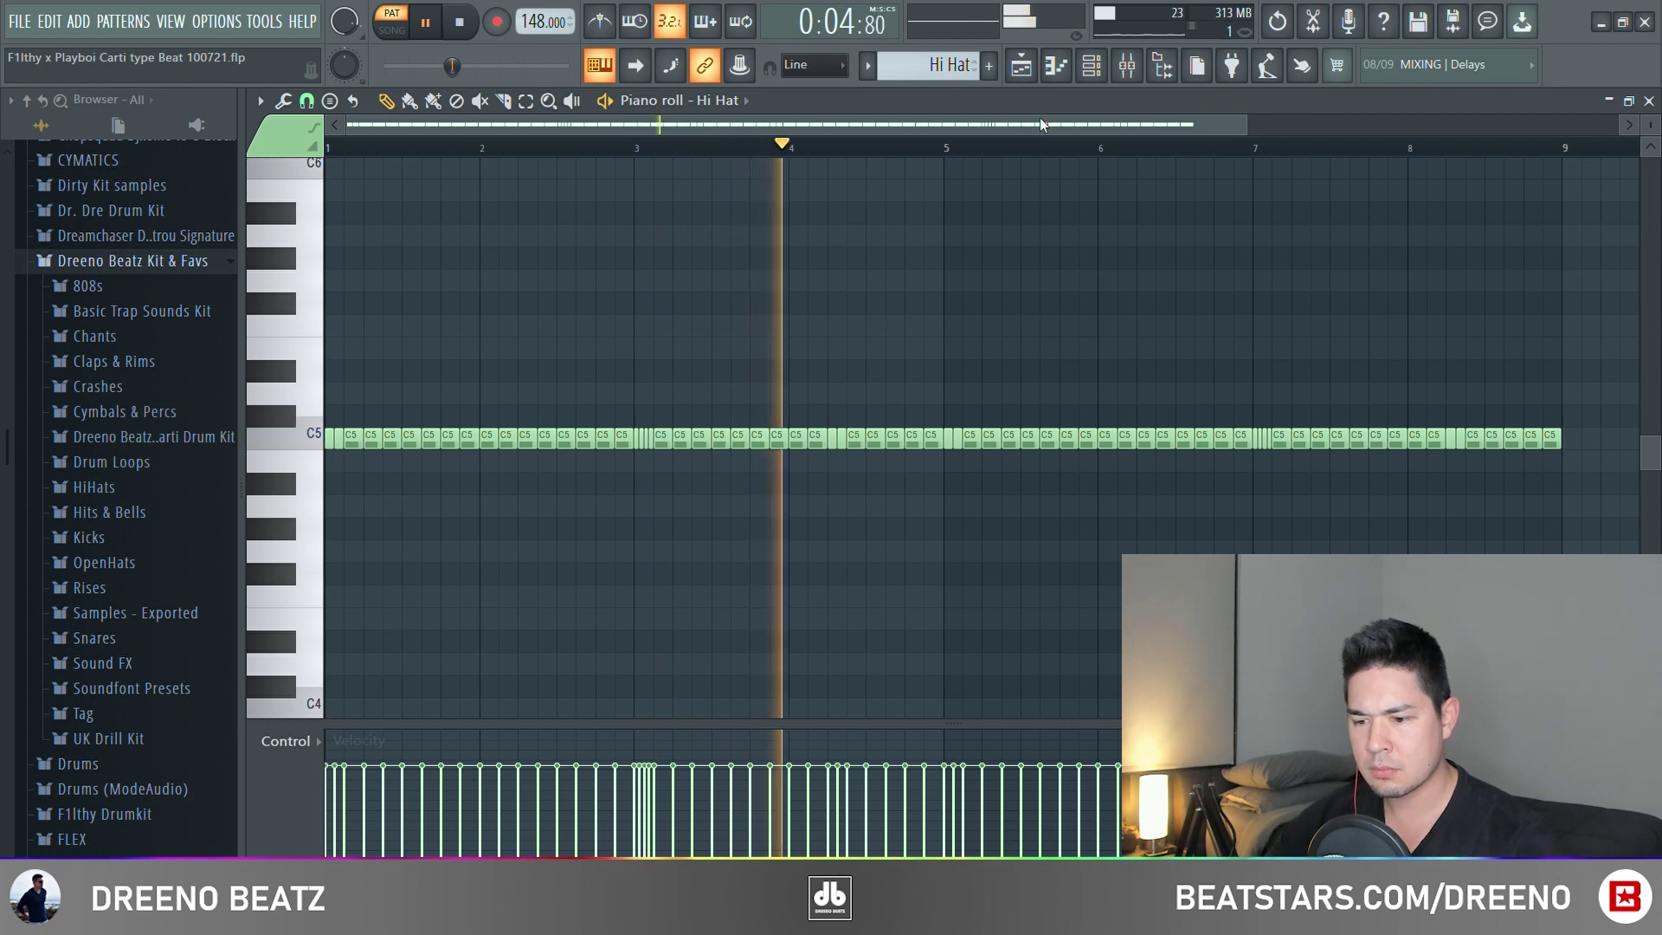
pyautogui.press('space')
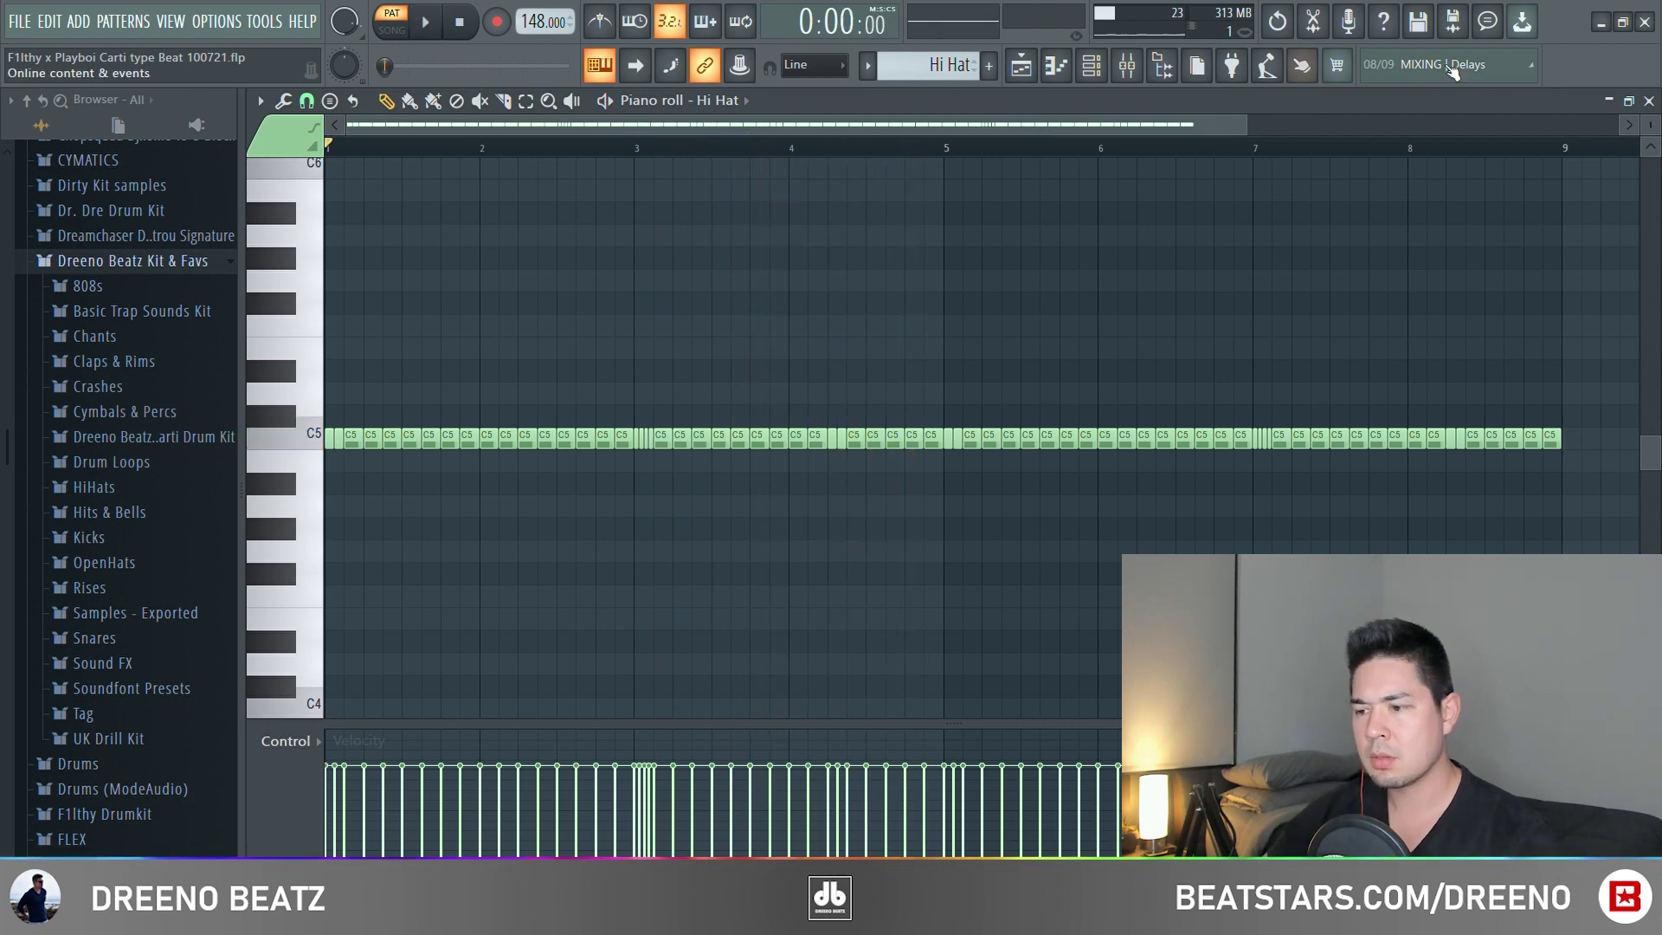
# Close the hi-hat editing windows and play the Ride [Uzi] pattern in the piano roll.
pyautogui.click(1650, 100)
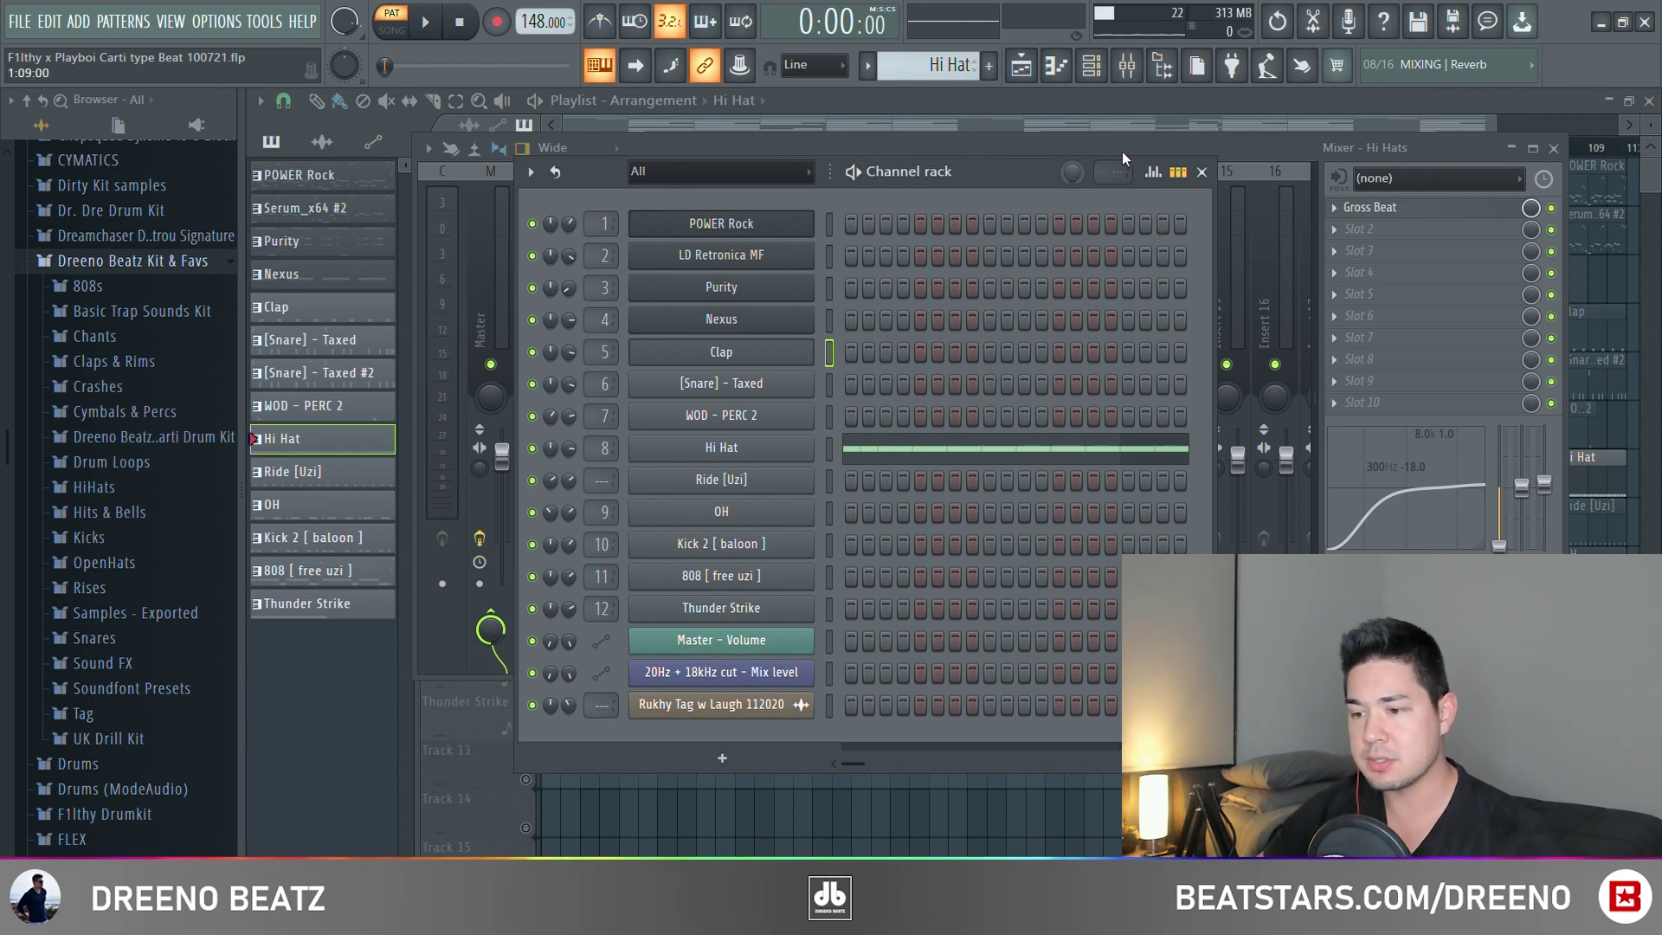
pyautogui.click(1203, 172)
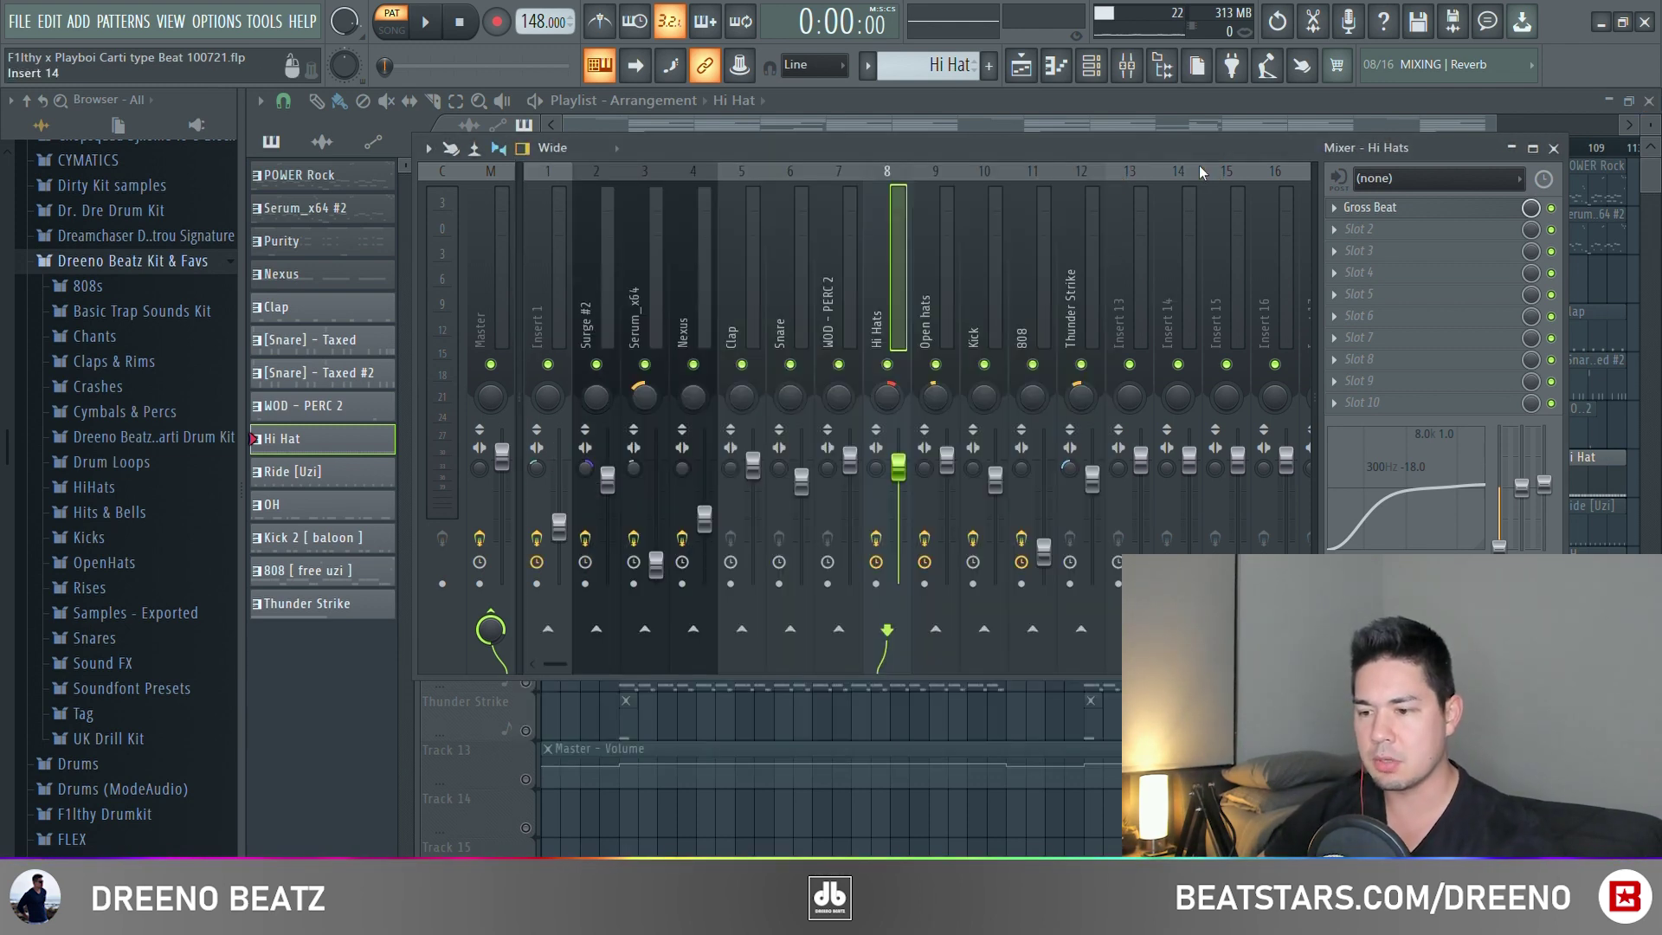
pyautogui.doubleClick(1058, 144)
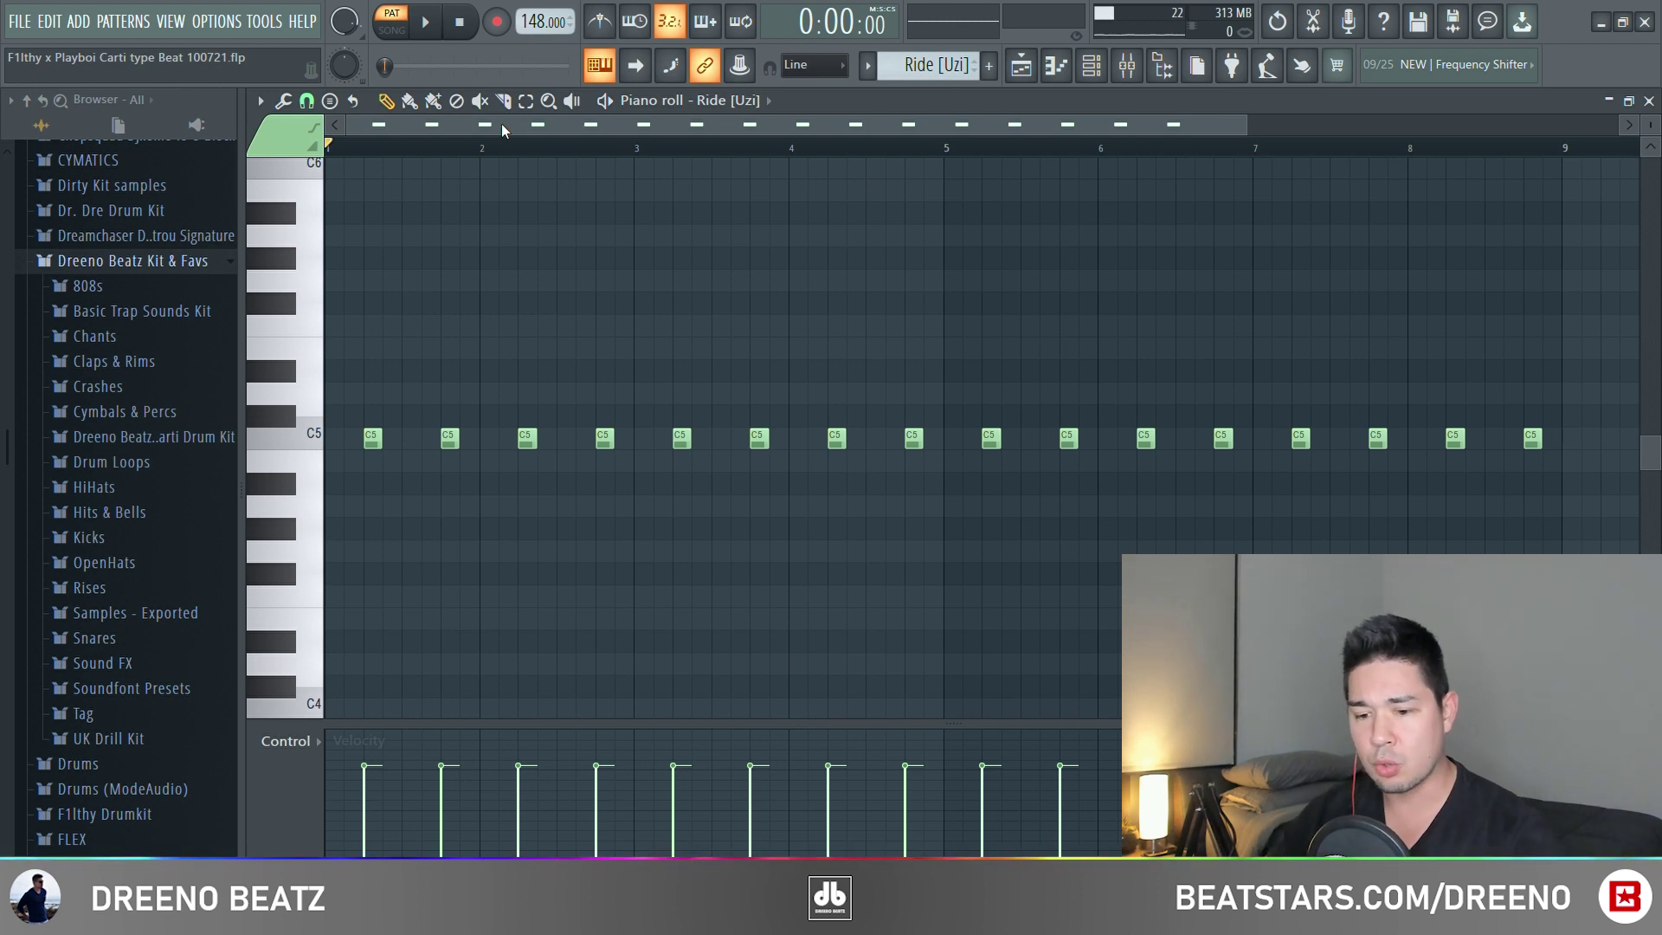
pyautogui.press('space')
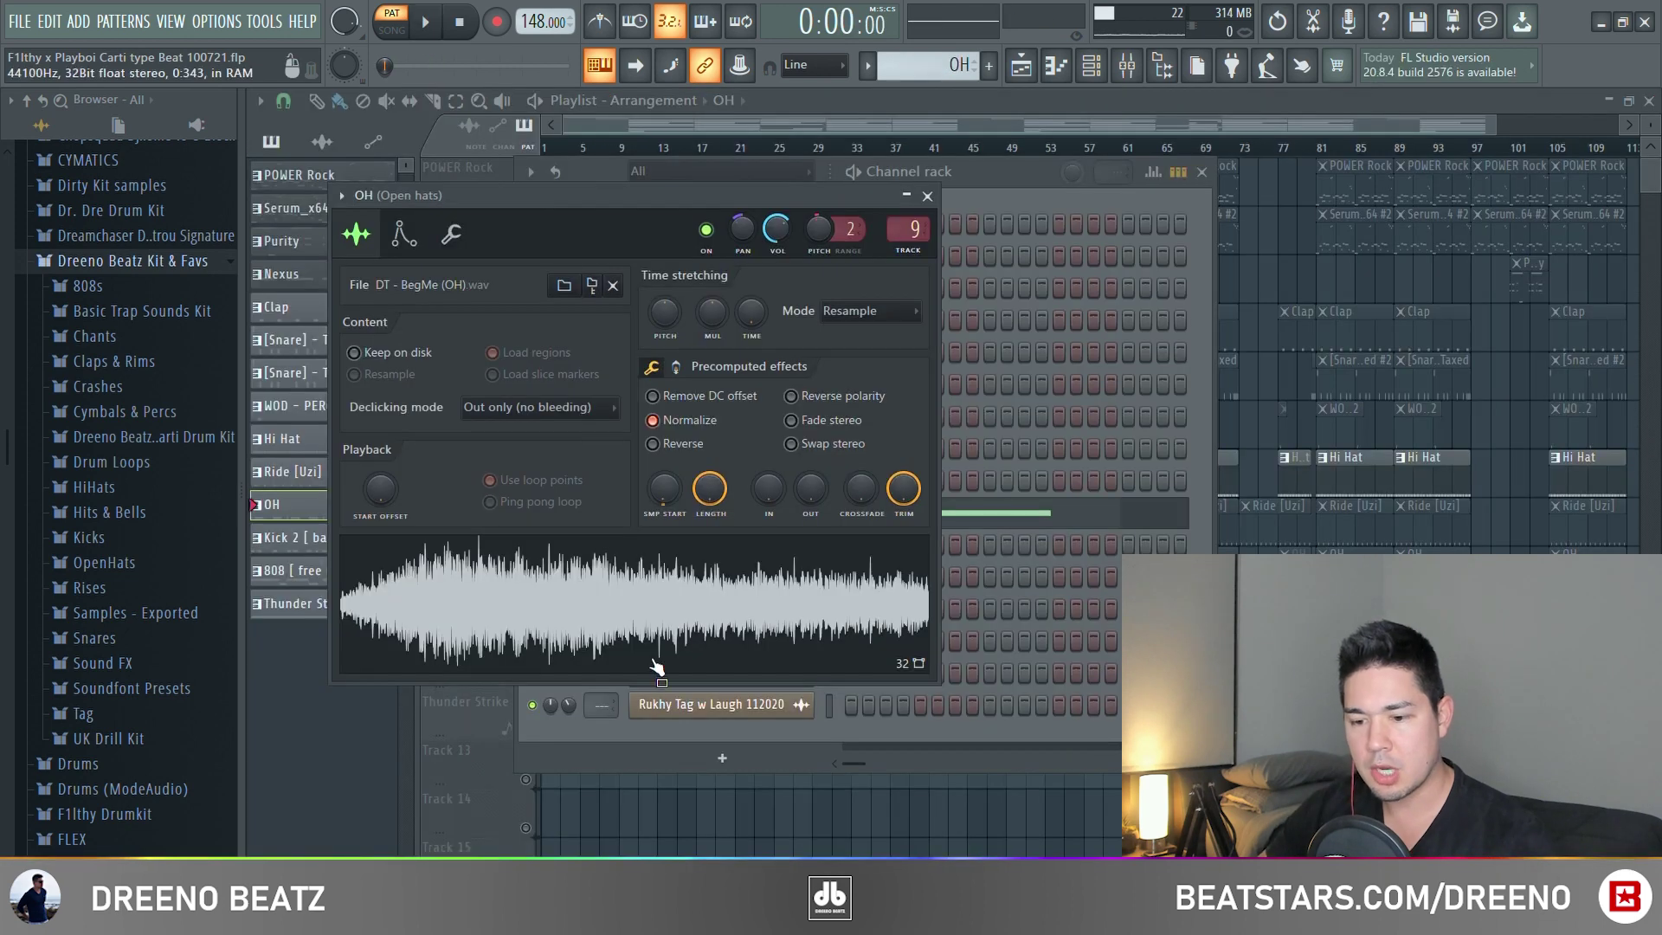
# Inspect Gross Beat's AM volume setting on the Open hats mixer track and play the OH pattern in the piano roll.
pyautogui.press('F9')
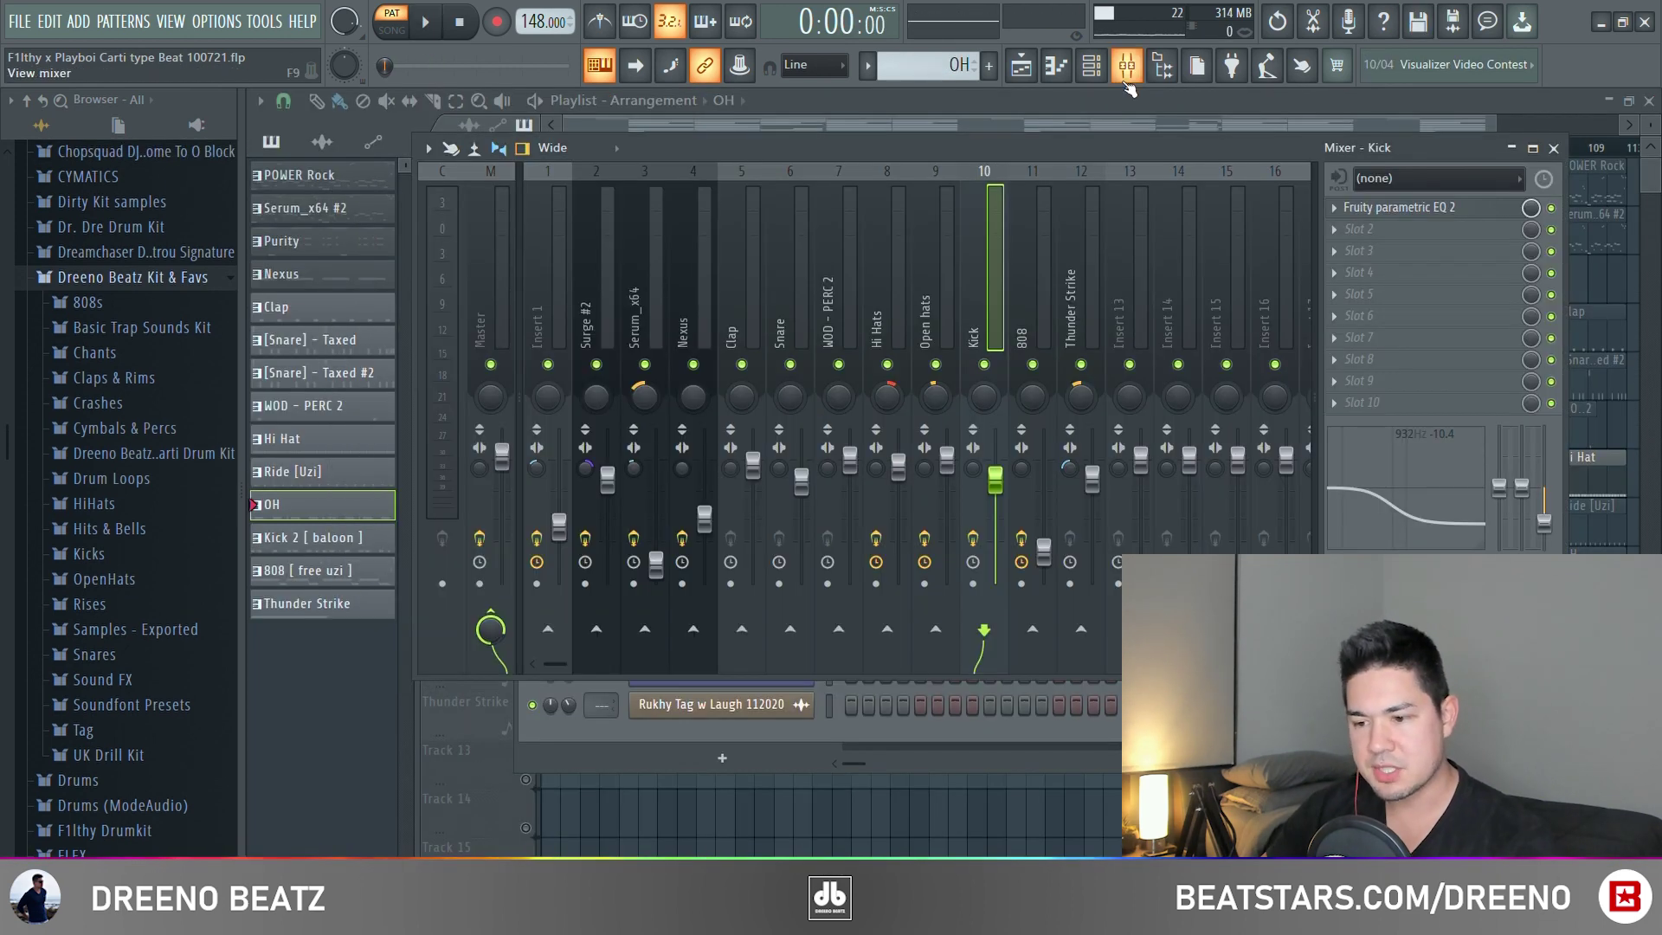
pyautogui.click(935, 280)
pyautogui.click(1385, 206)
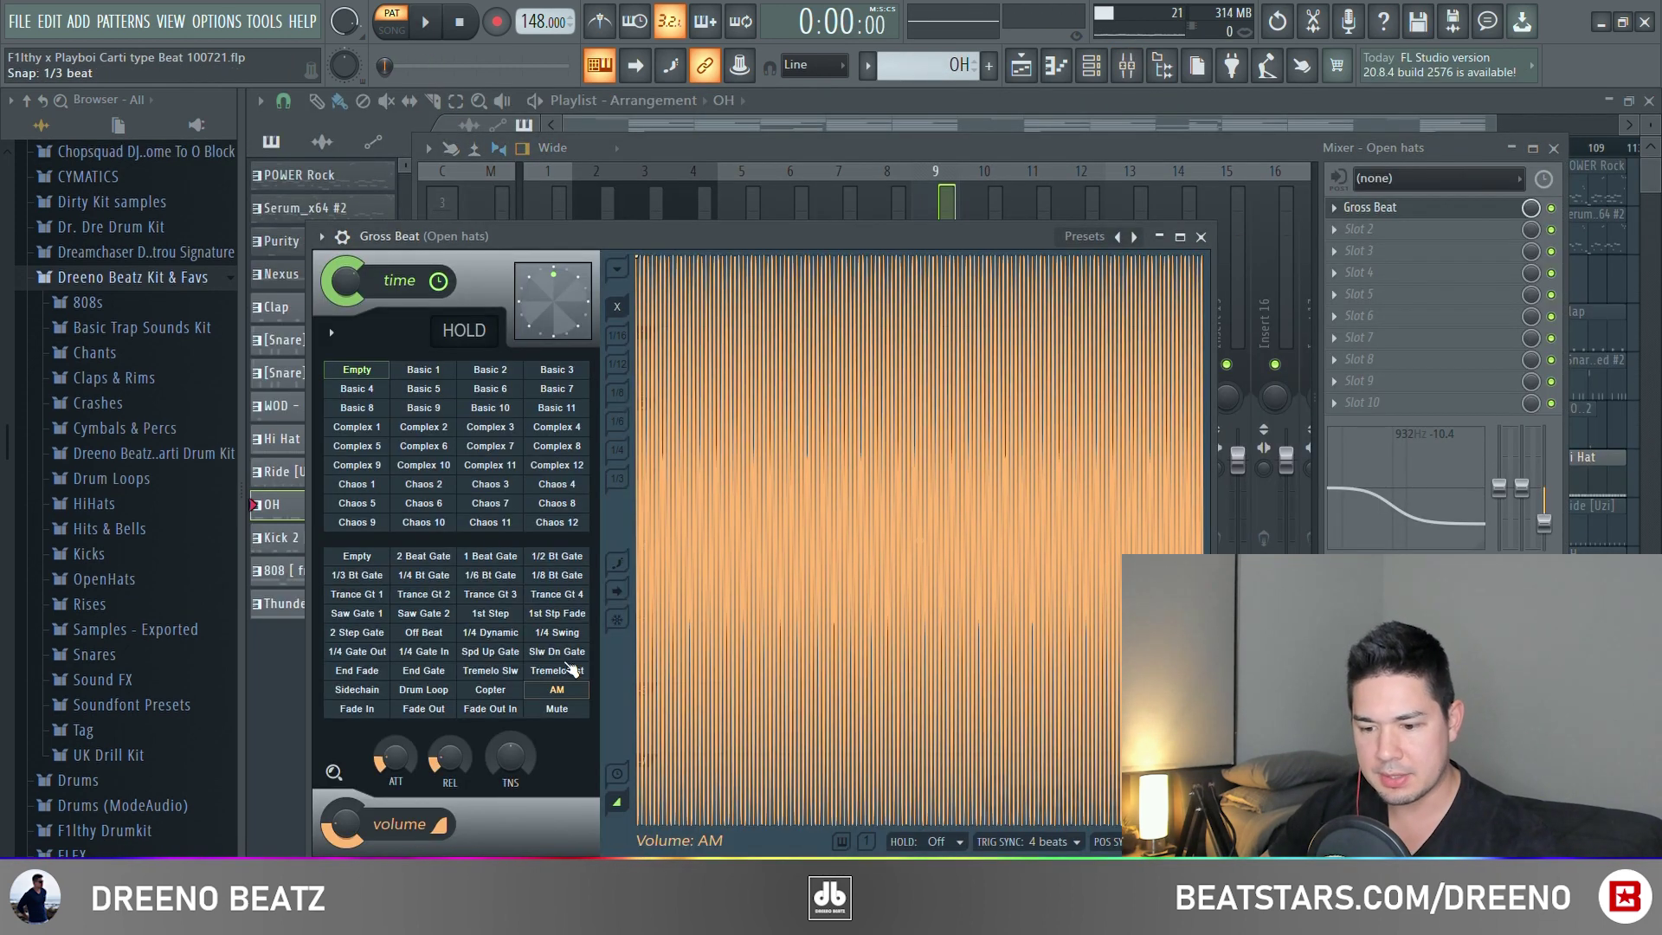
pyautogui.press('F7')
pyautogui.press('space')
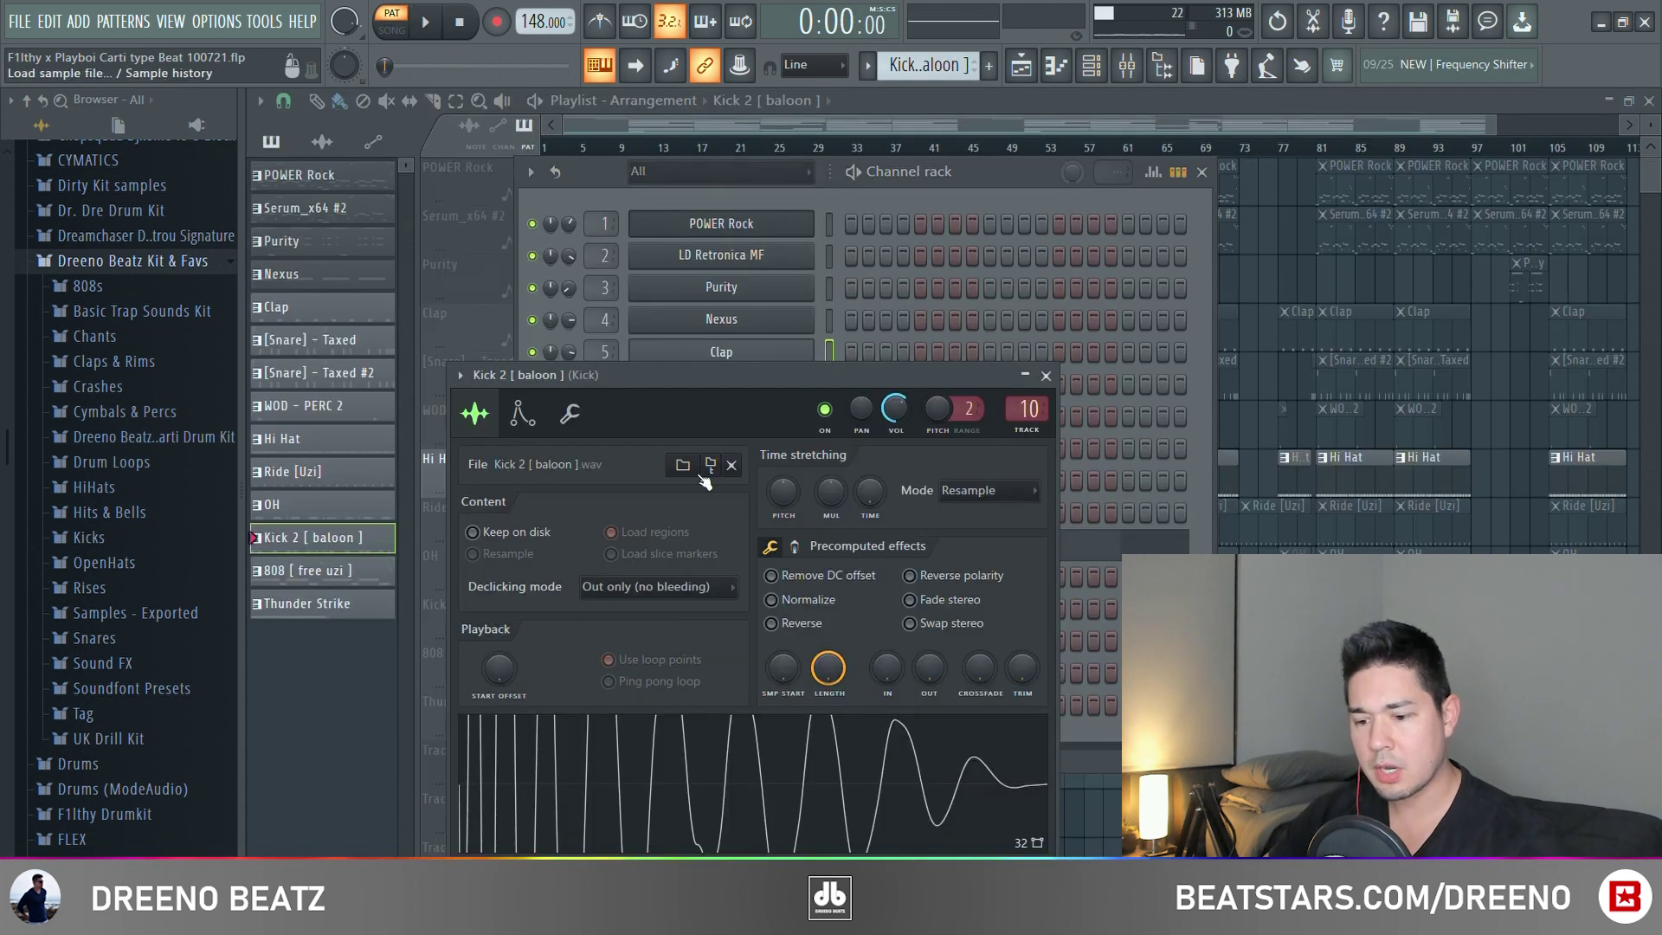
# Play the Kick 2 [ baloon ] pattern in the piano roll, and play the drum tracks from bar 17 in the playlist.
pyautogui.press('F7')
pyautogui.press('space')
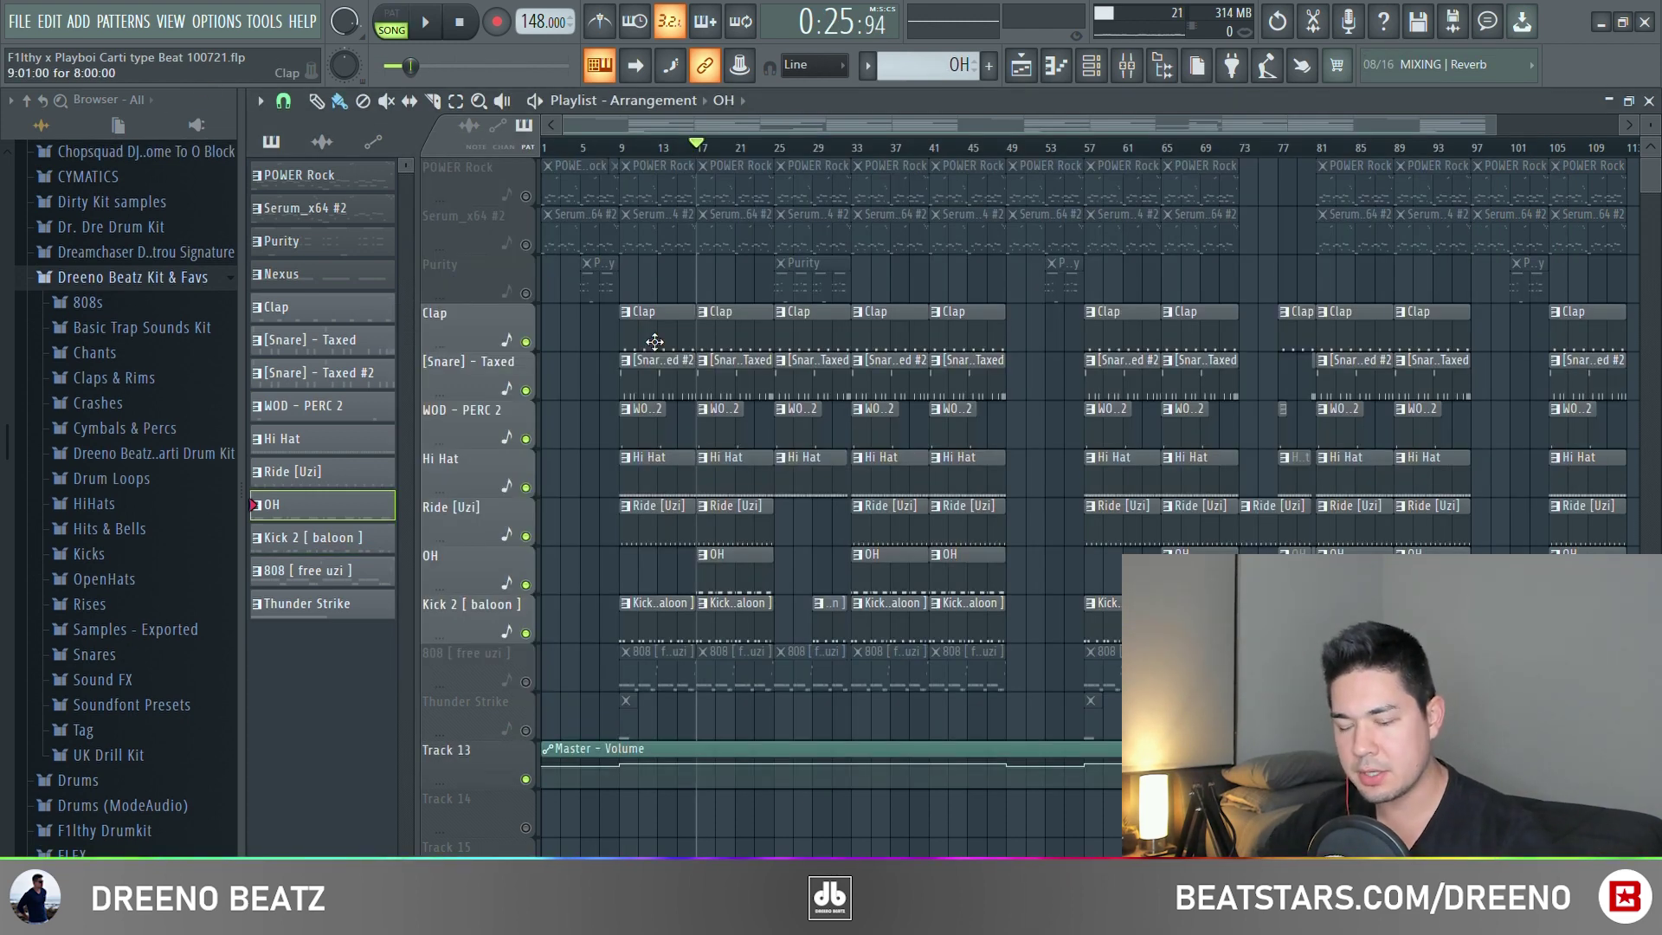
pyautogui.scroll(3, 654, 341)
pyautogui.press('space')
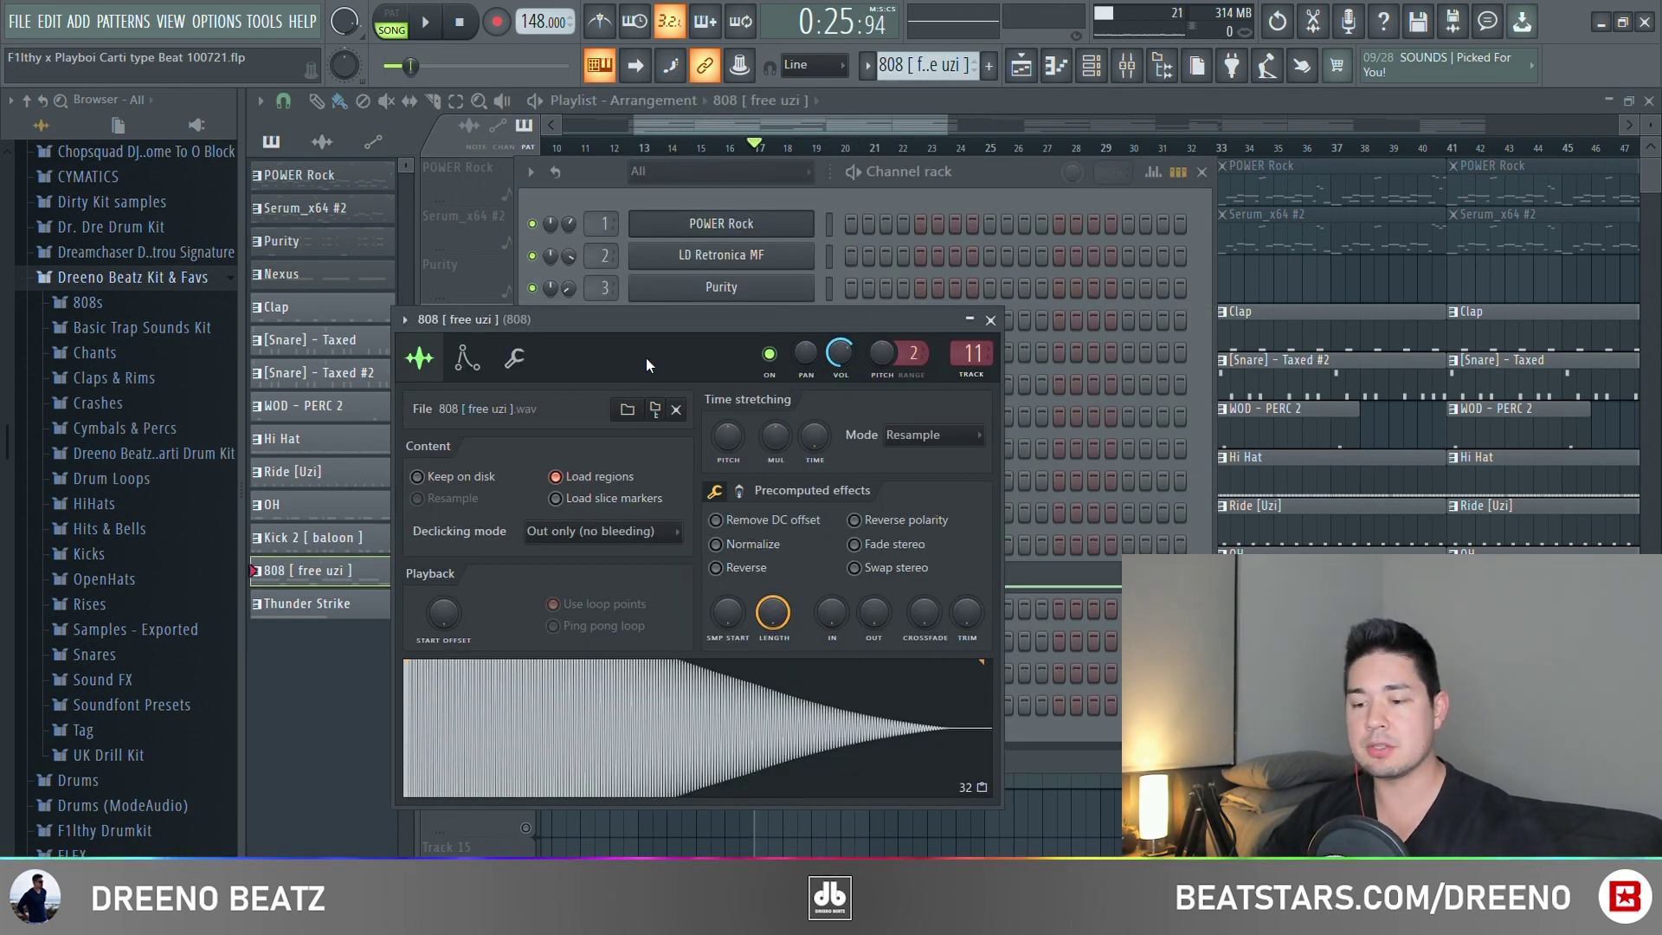
# Preview the 808 [ free uzi ] sample from its channel settings and close them.
pyautogui.moveTo(646, 324); pyautogui.dragTo(610, 251)
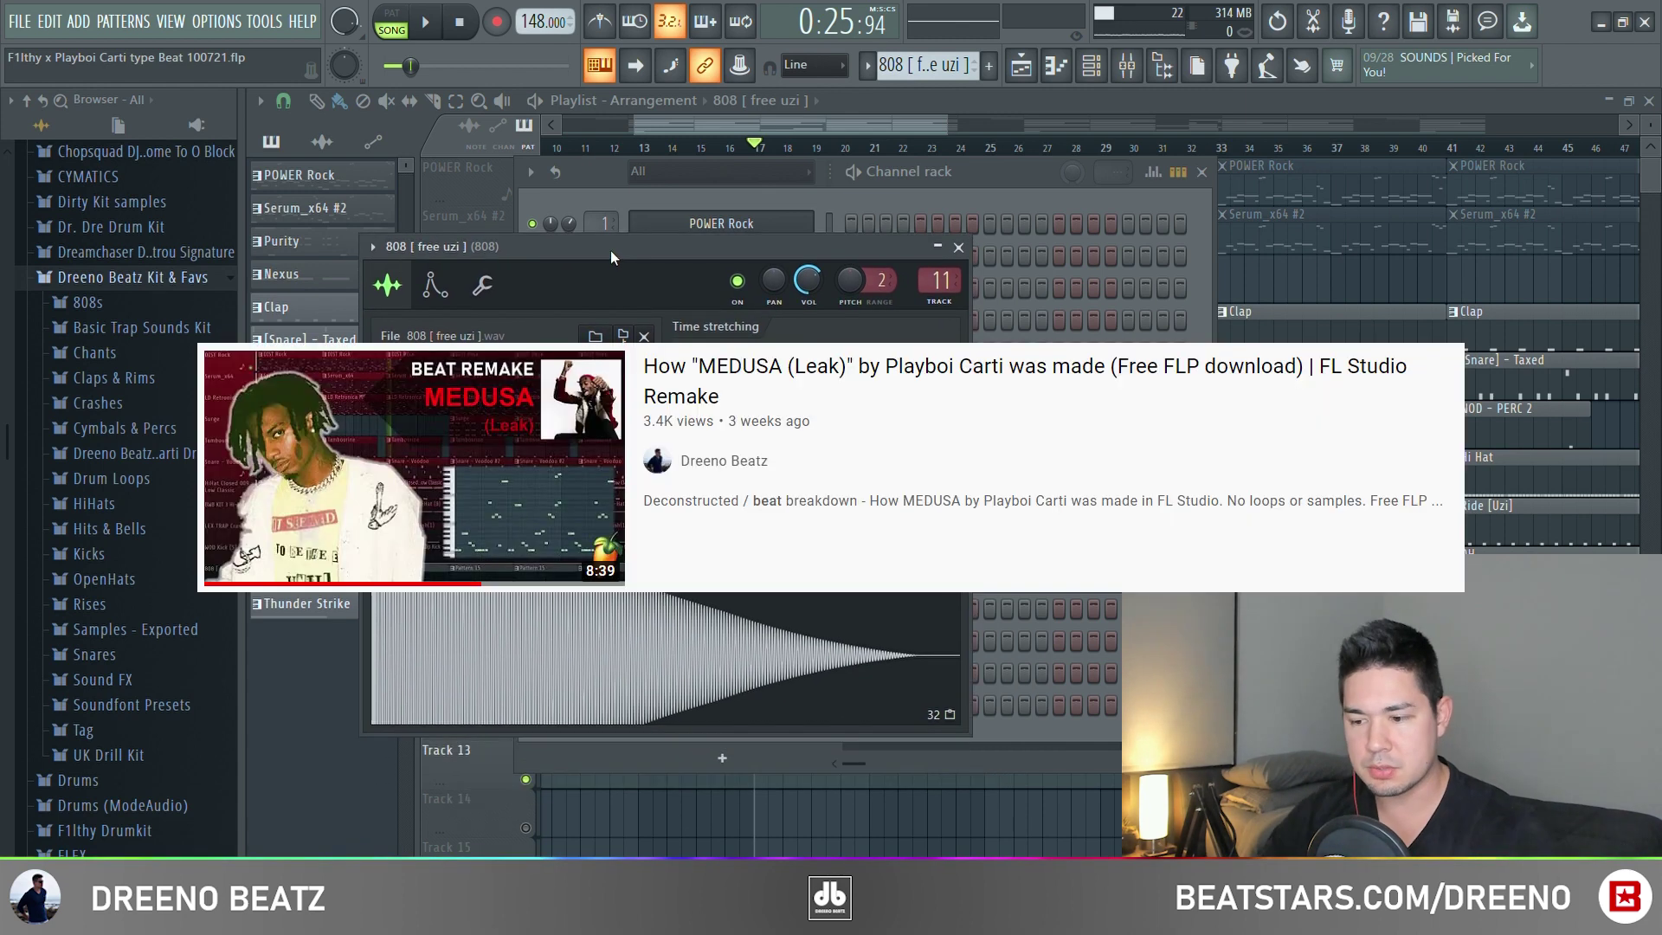
pyautogui.click(609, 627)
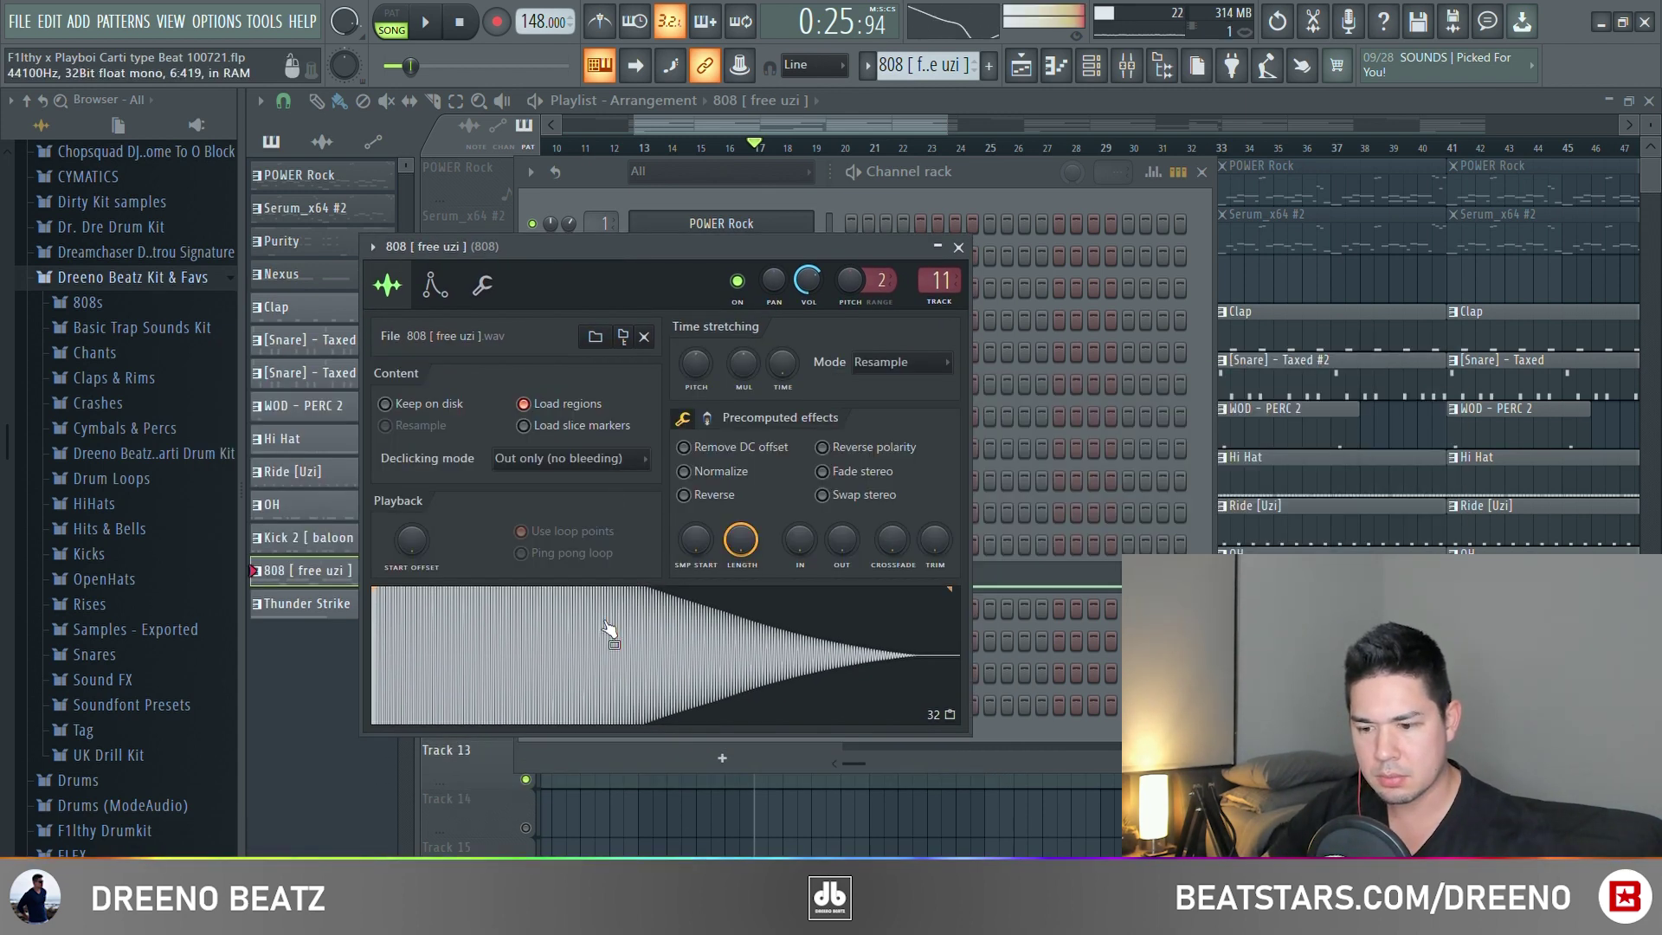
pyautogui.click(958, 247)
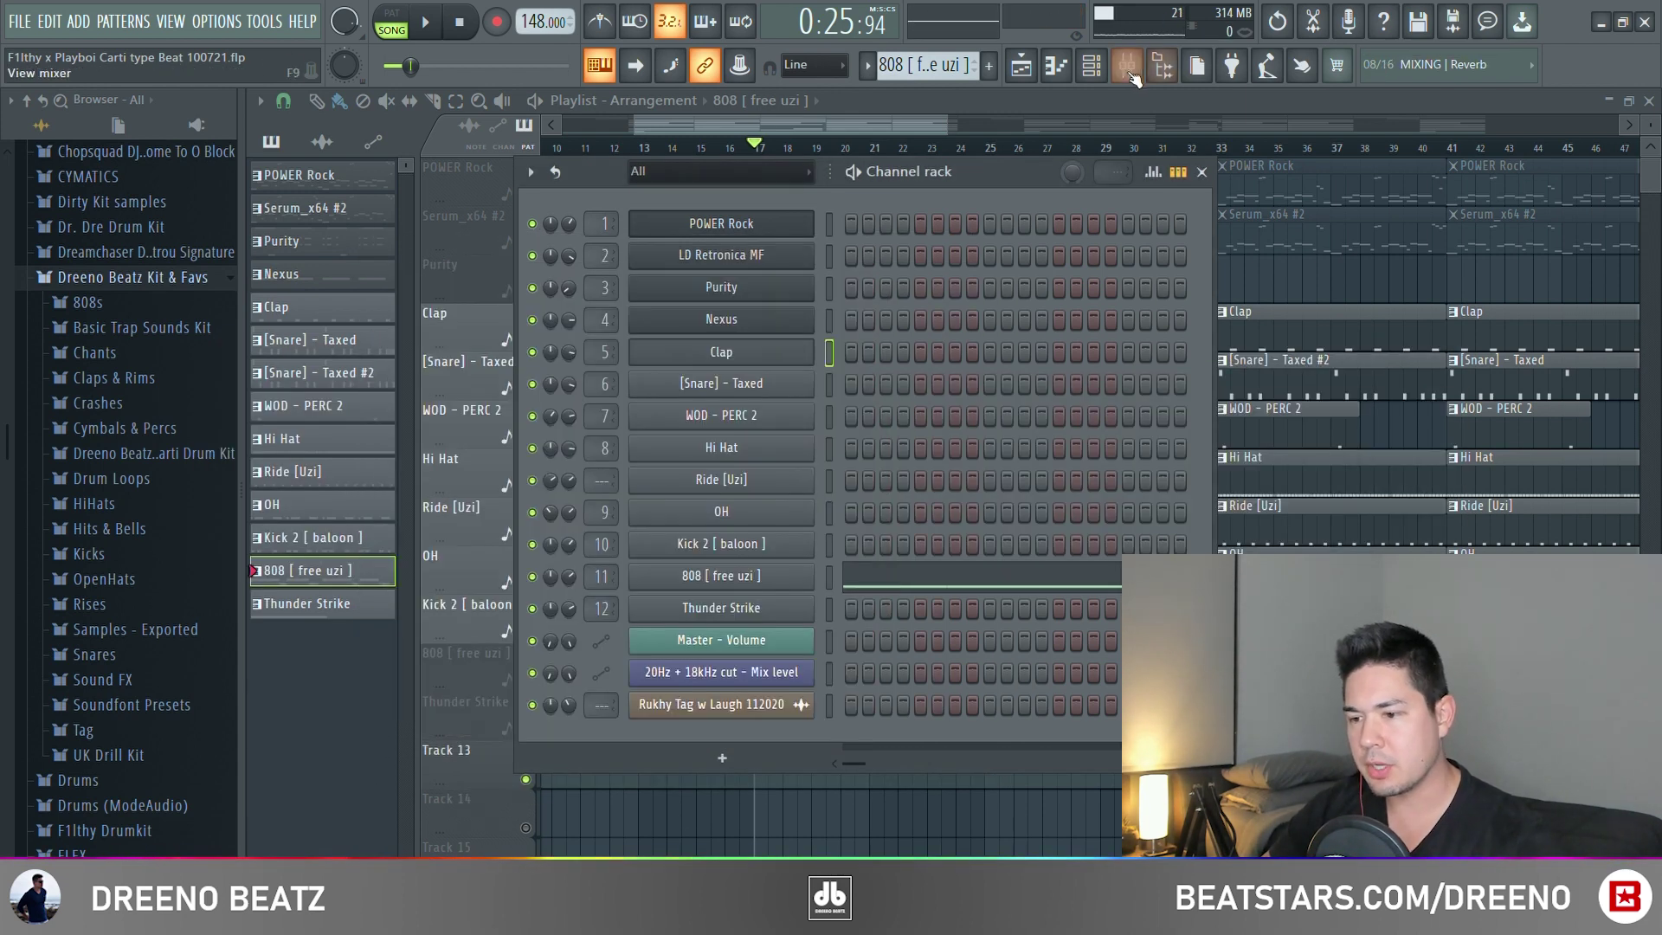
# Inspect the sTiltV2 effect on the 808 mixer track.
pyautogui.click(1127, 70)
pyautogui.click(1025, 335)
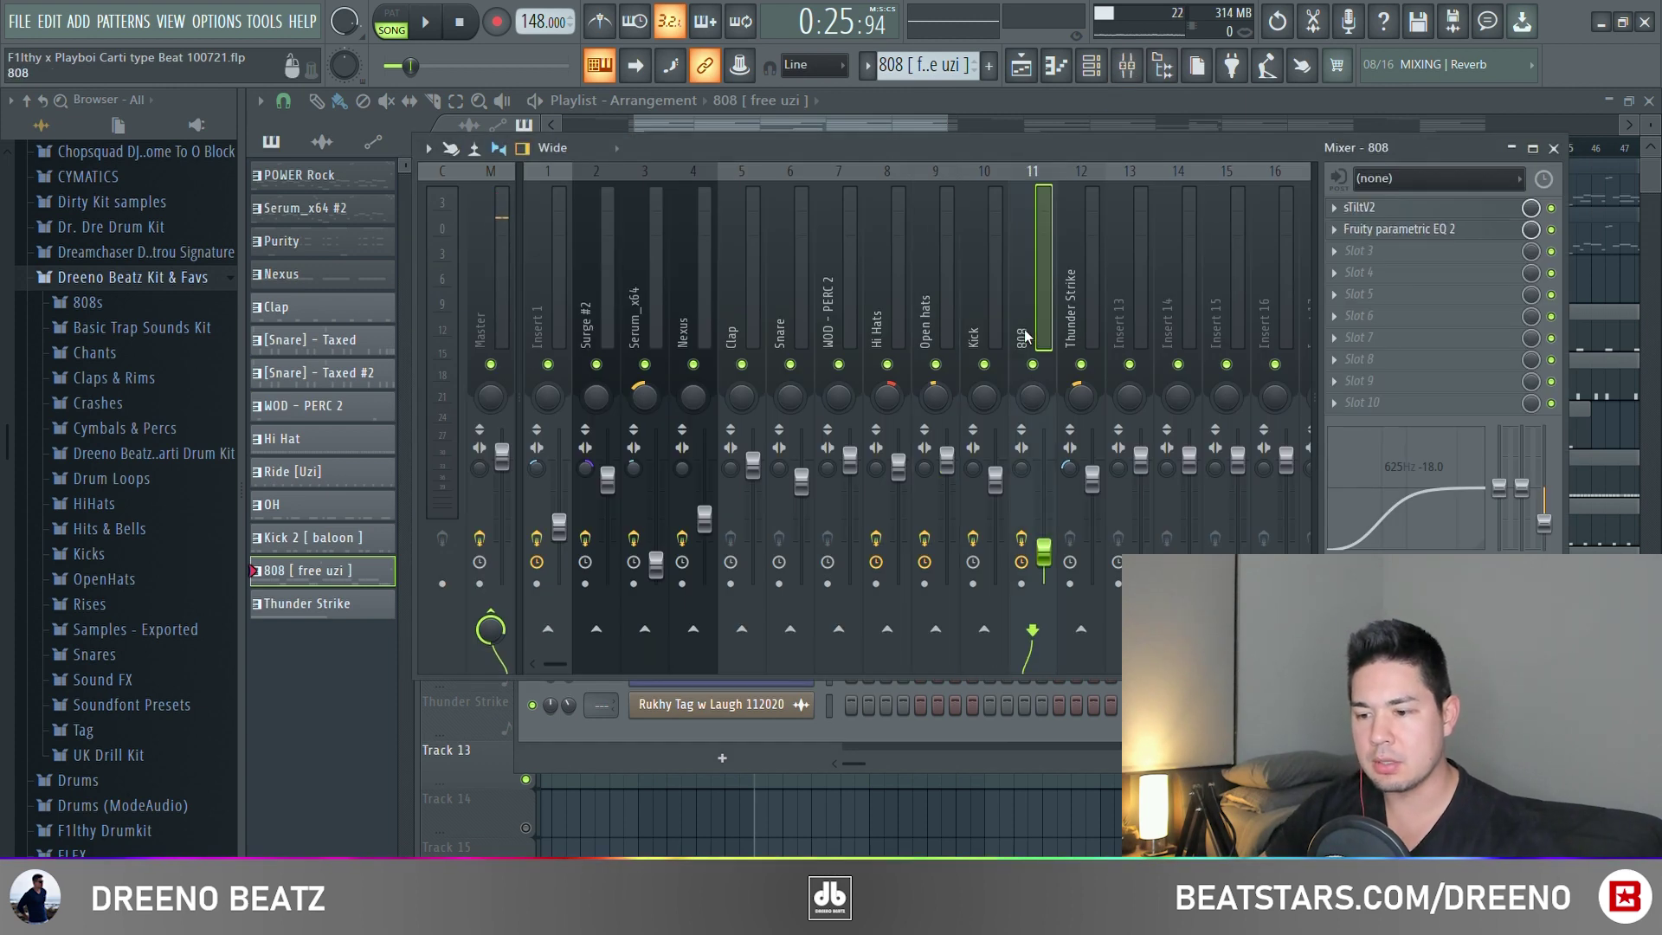
pyautogui.click(1445, 211)
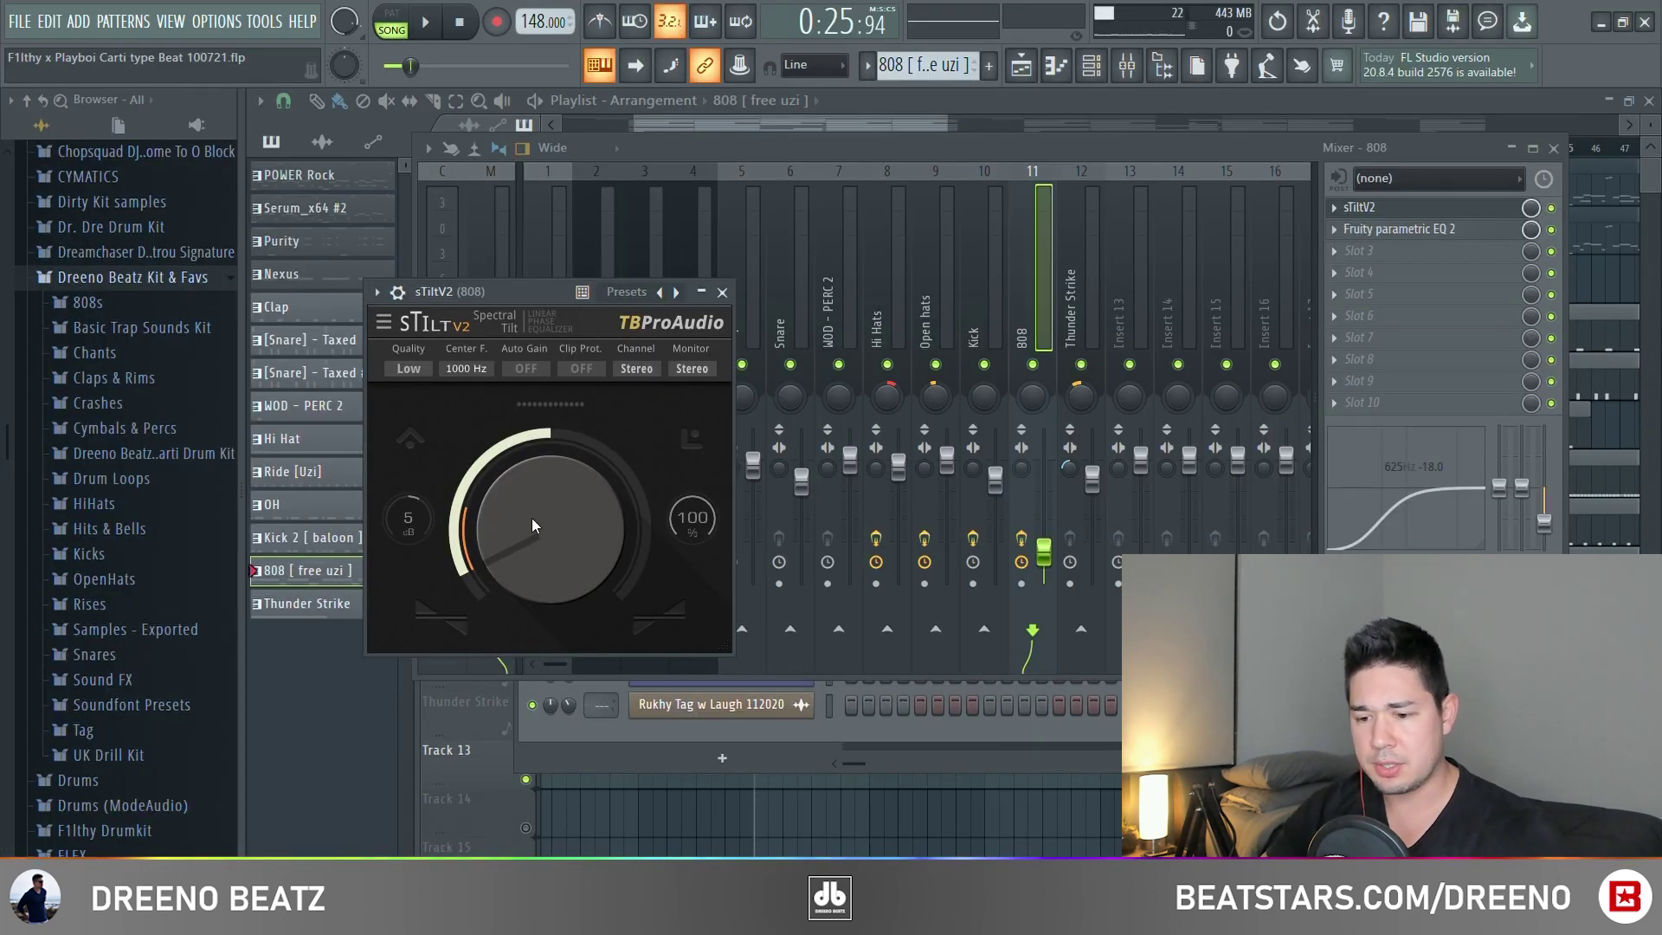
# Audition the 808 with its track effects bypassed and the fader raised, then re-enable the effects and lower the fader.
pyautogui.click(1021, 538)
pyautogui.press('space')
pyautogui.moveTo(1043, 550); pyautogui.dragTo(1043, 494)
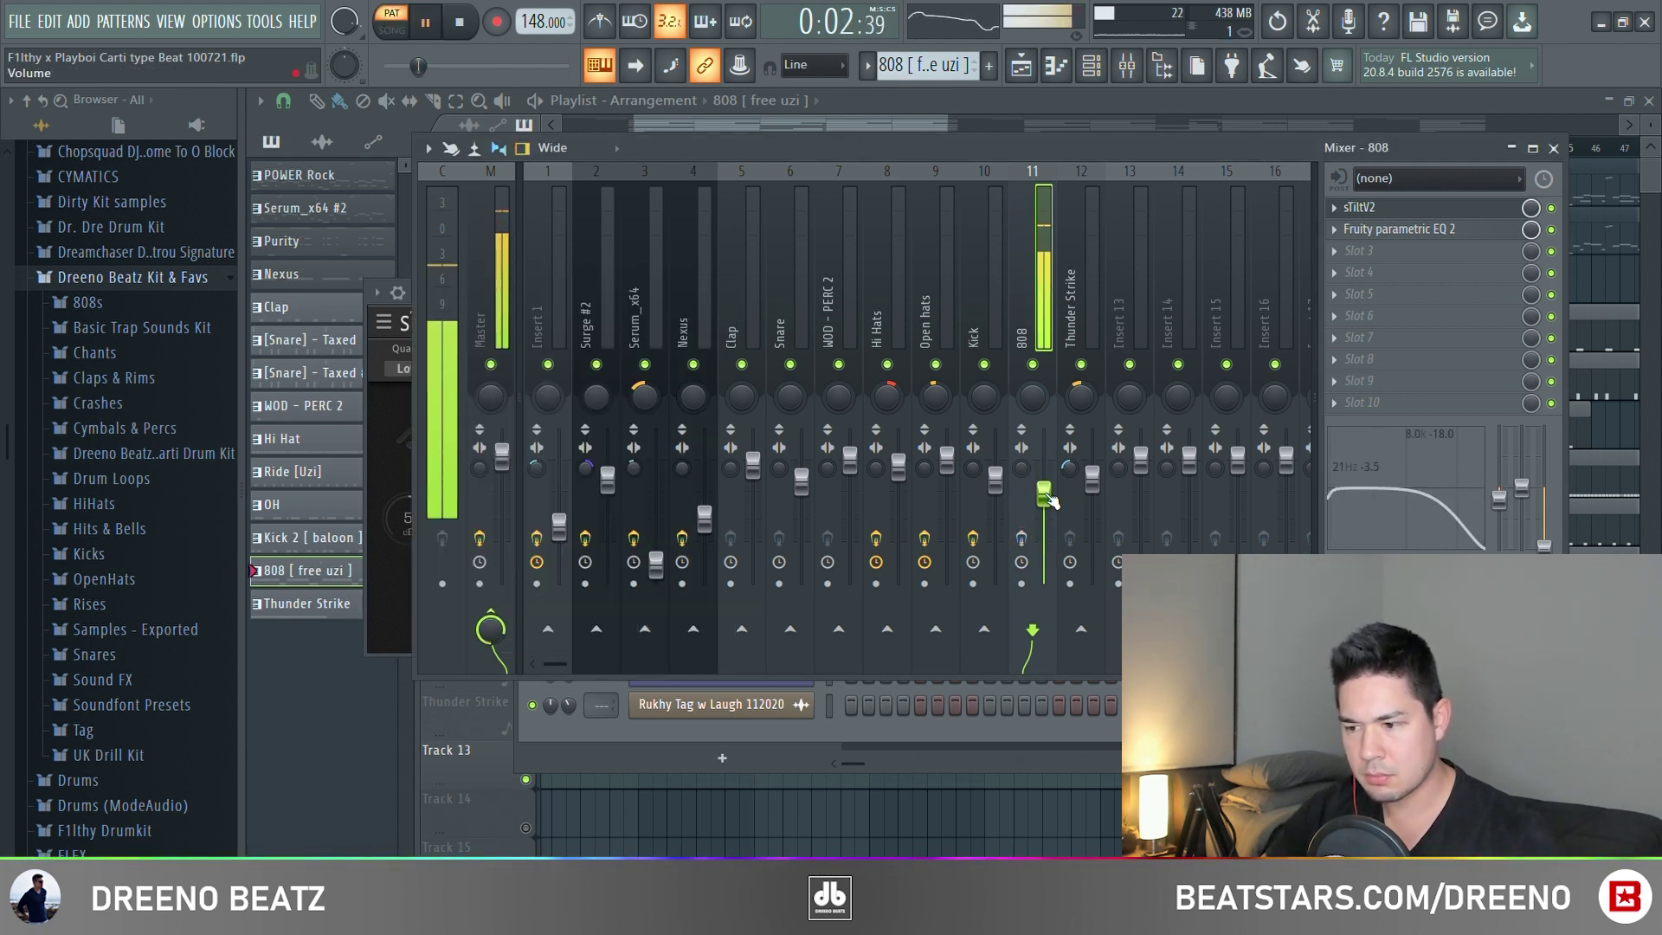
pyautogui.click(1021, 538)
pyautogui.moveTo(1044, 494); pyautogui.dragTo(1044, 541)
pyautogui.press('space')
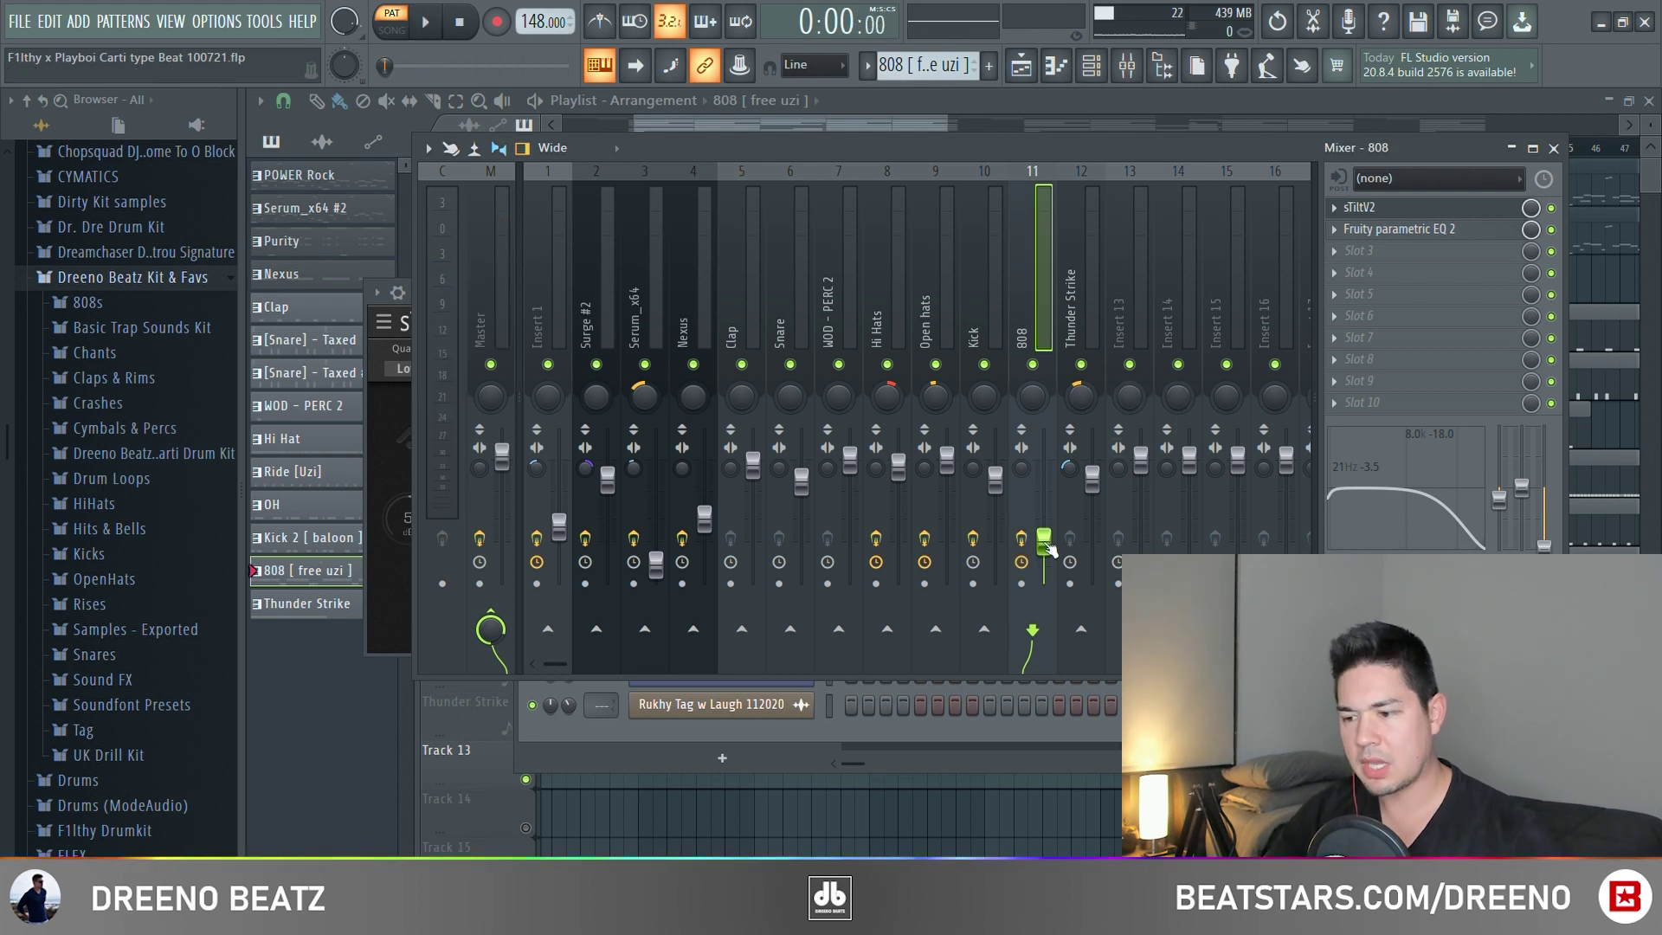
# Play the 808 [ free uzi ] pattern in the piano roll, and play all drum tracks with the 808 from bar 17.
pyautogui.press('space')
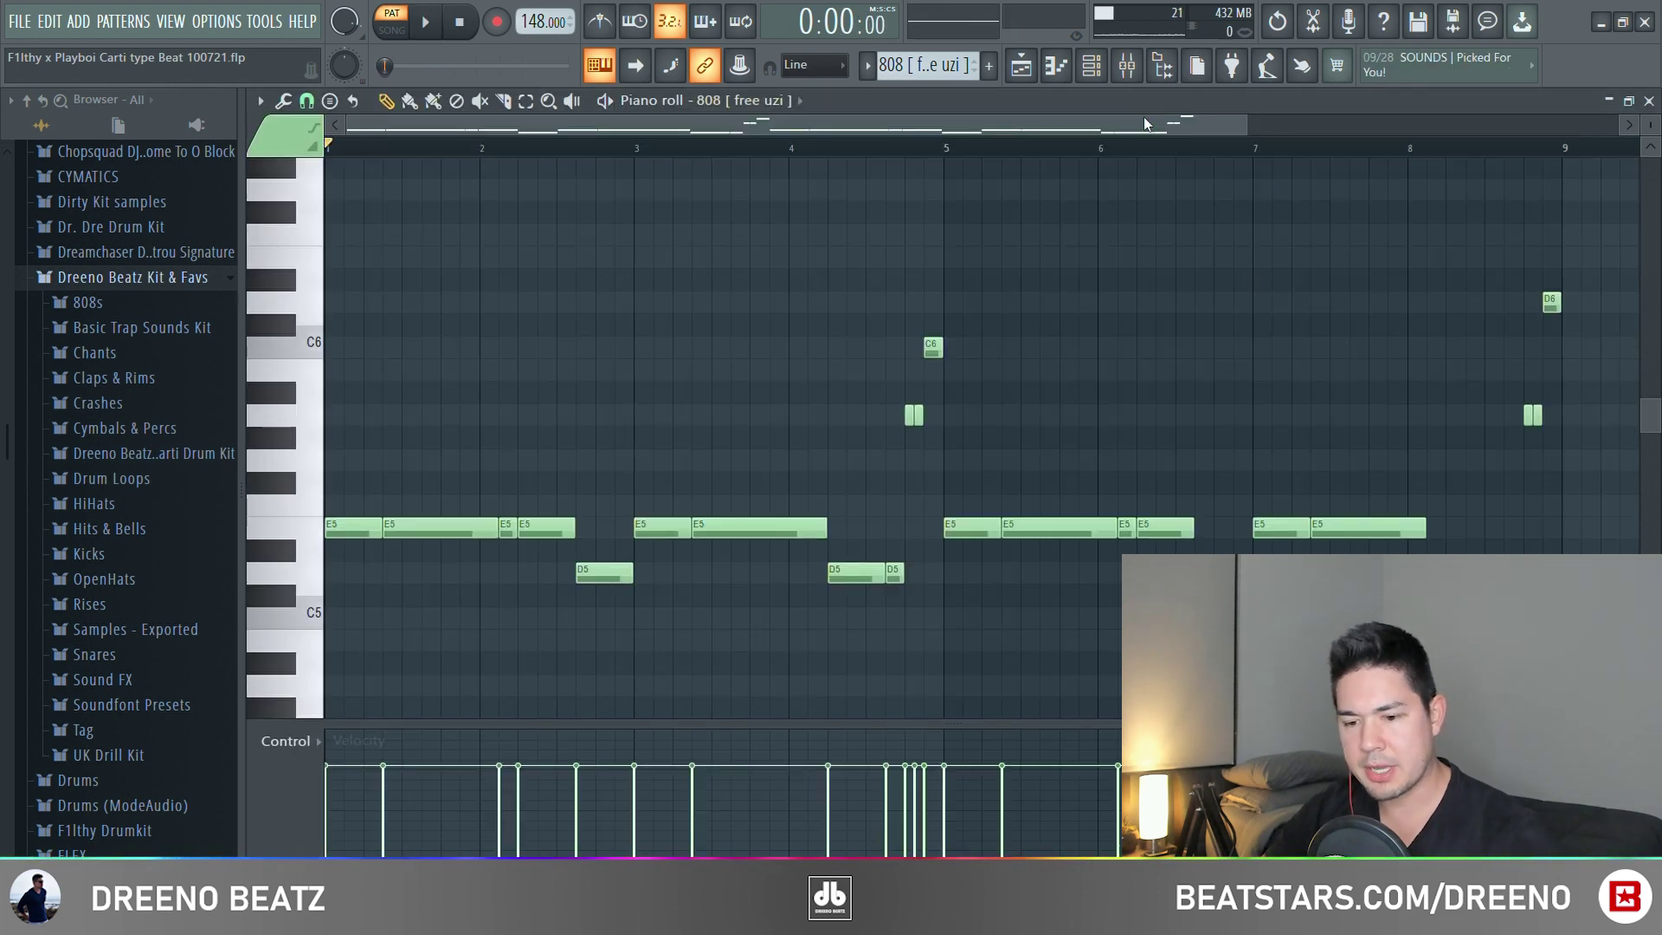
pyautogui.press('space')
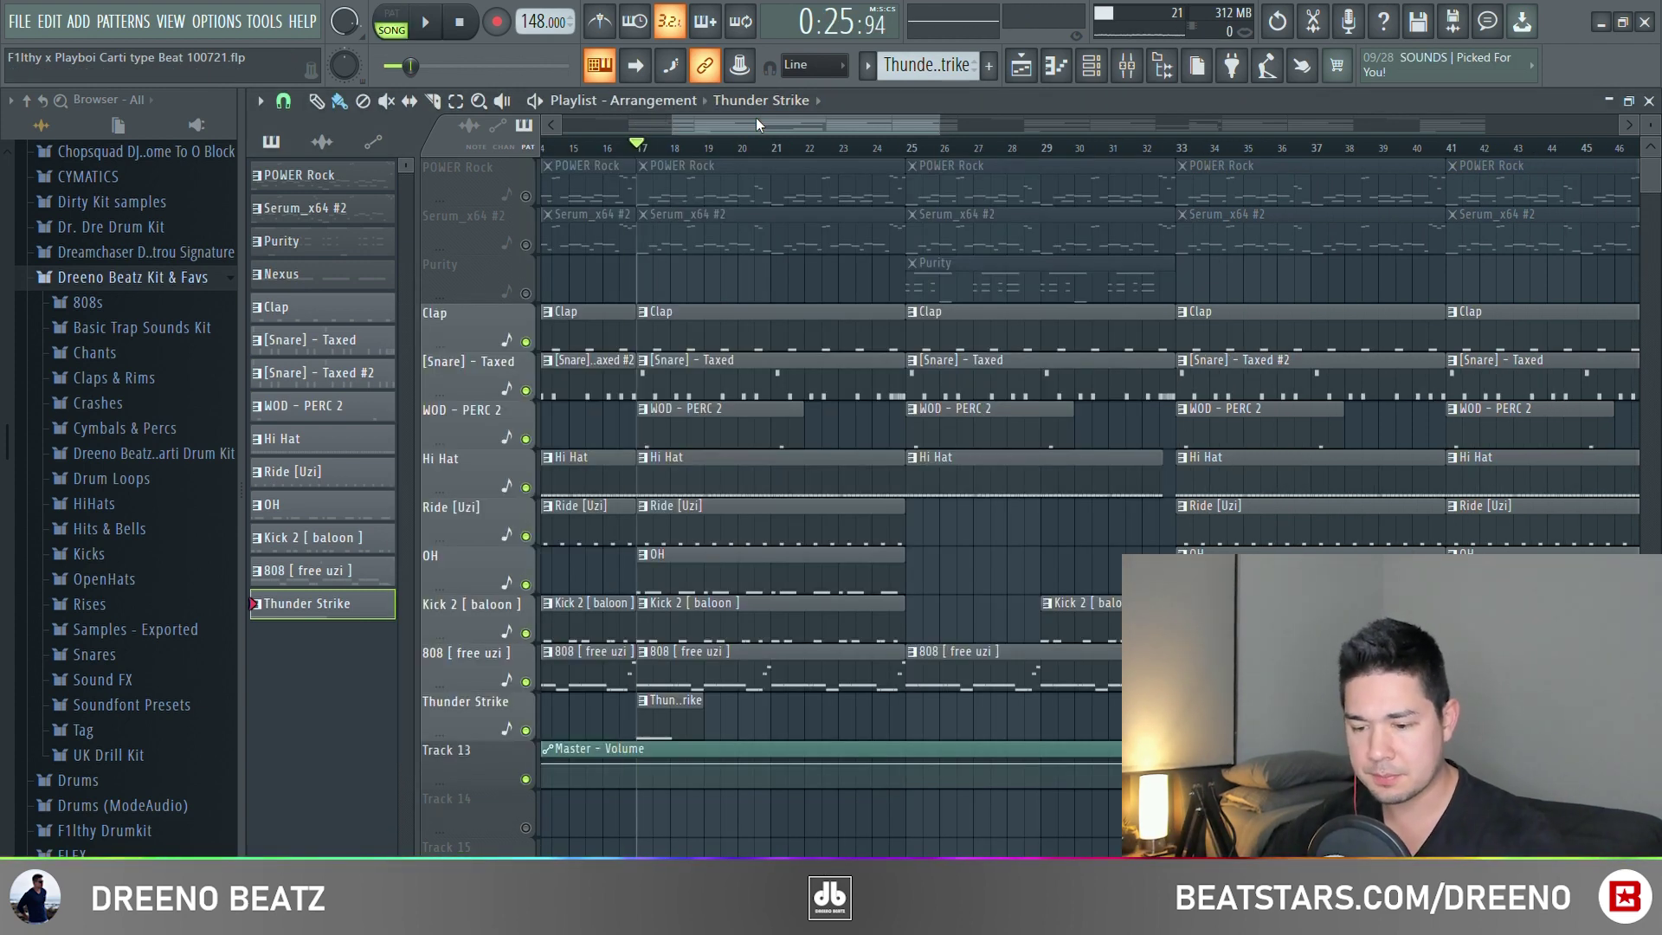
pyautogui.press('space')
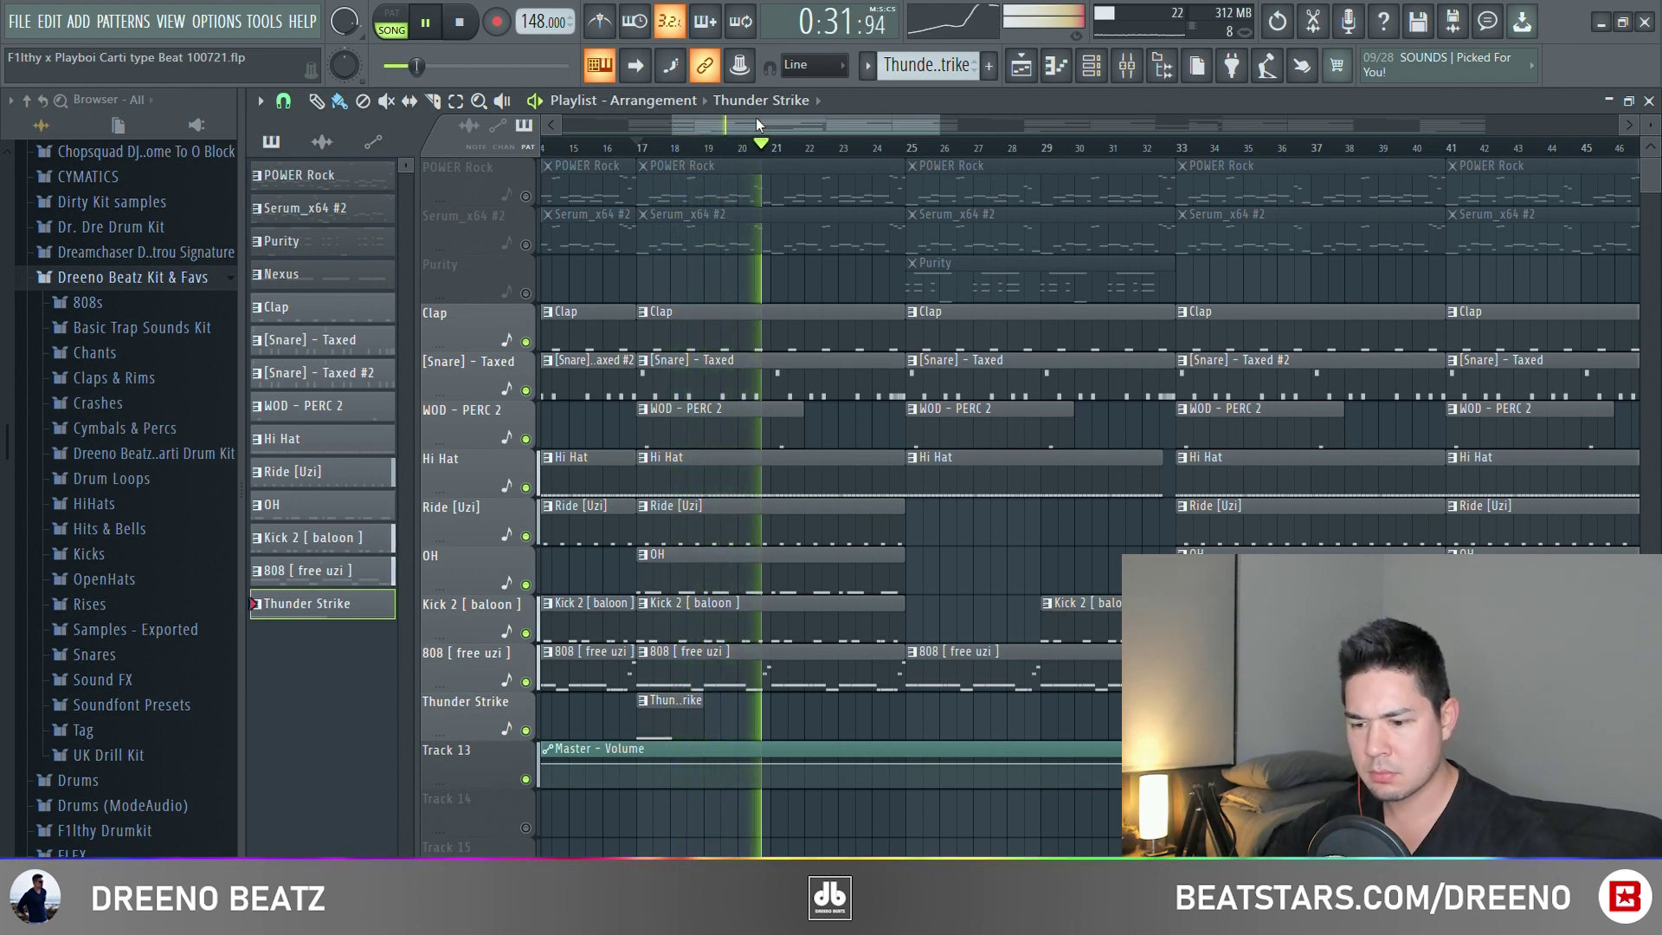
pyautogui.press('space')
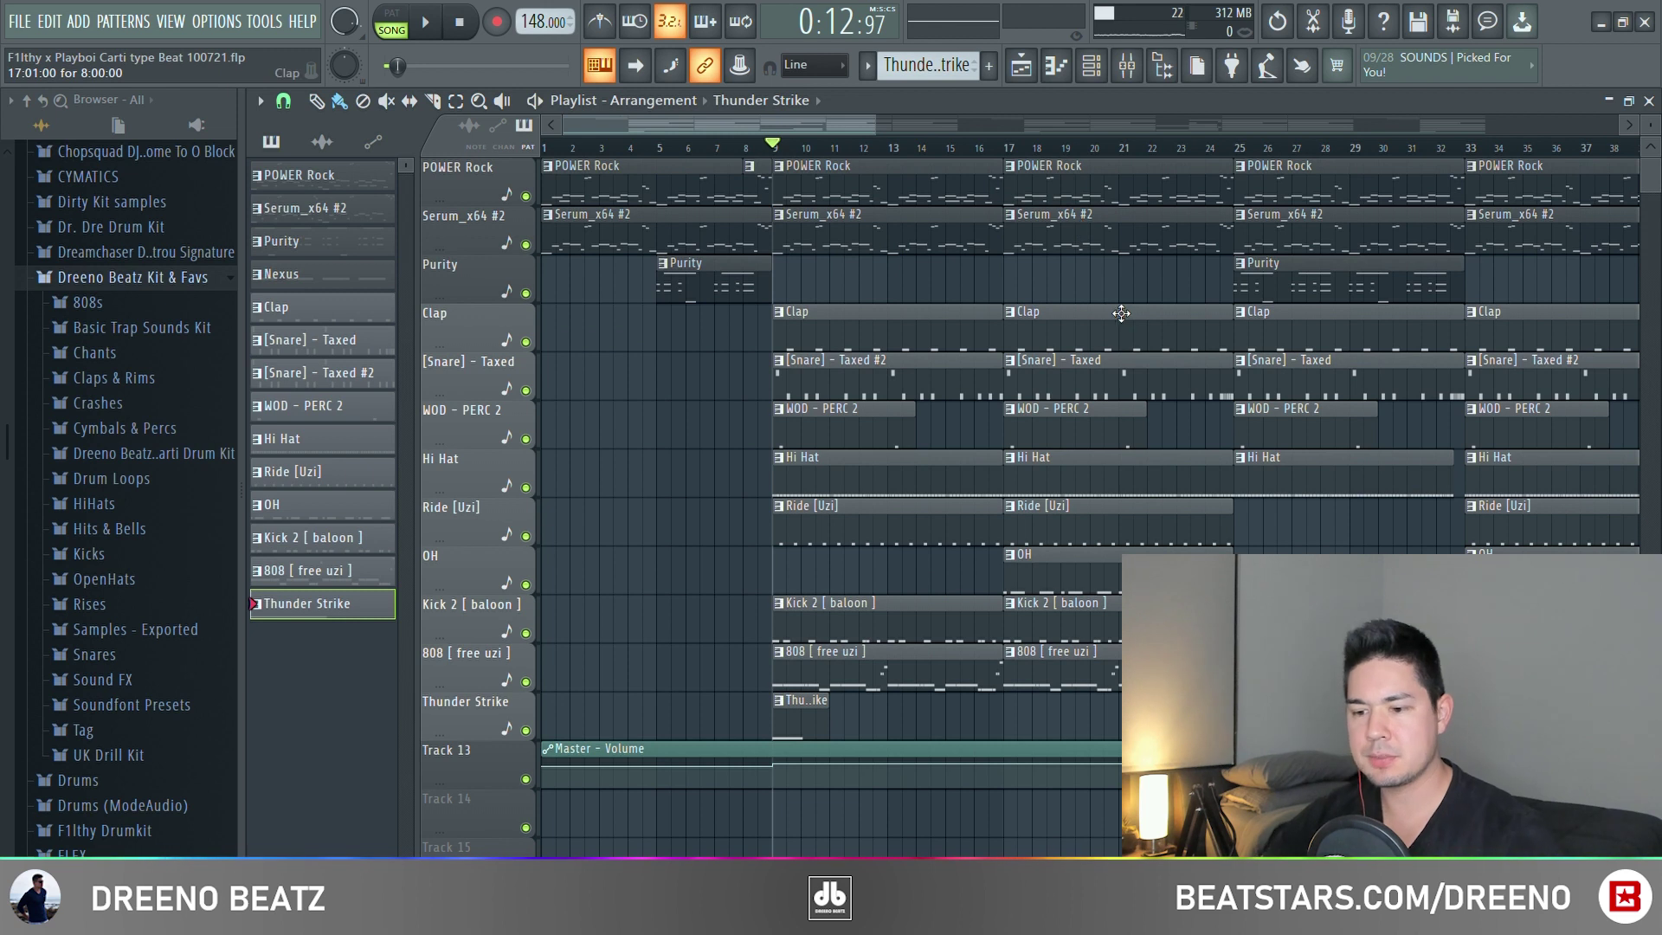
# Play the full beat from bar 9 with all melody and drum tracks, and review the arrangement.
pyautogui.press('space')
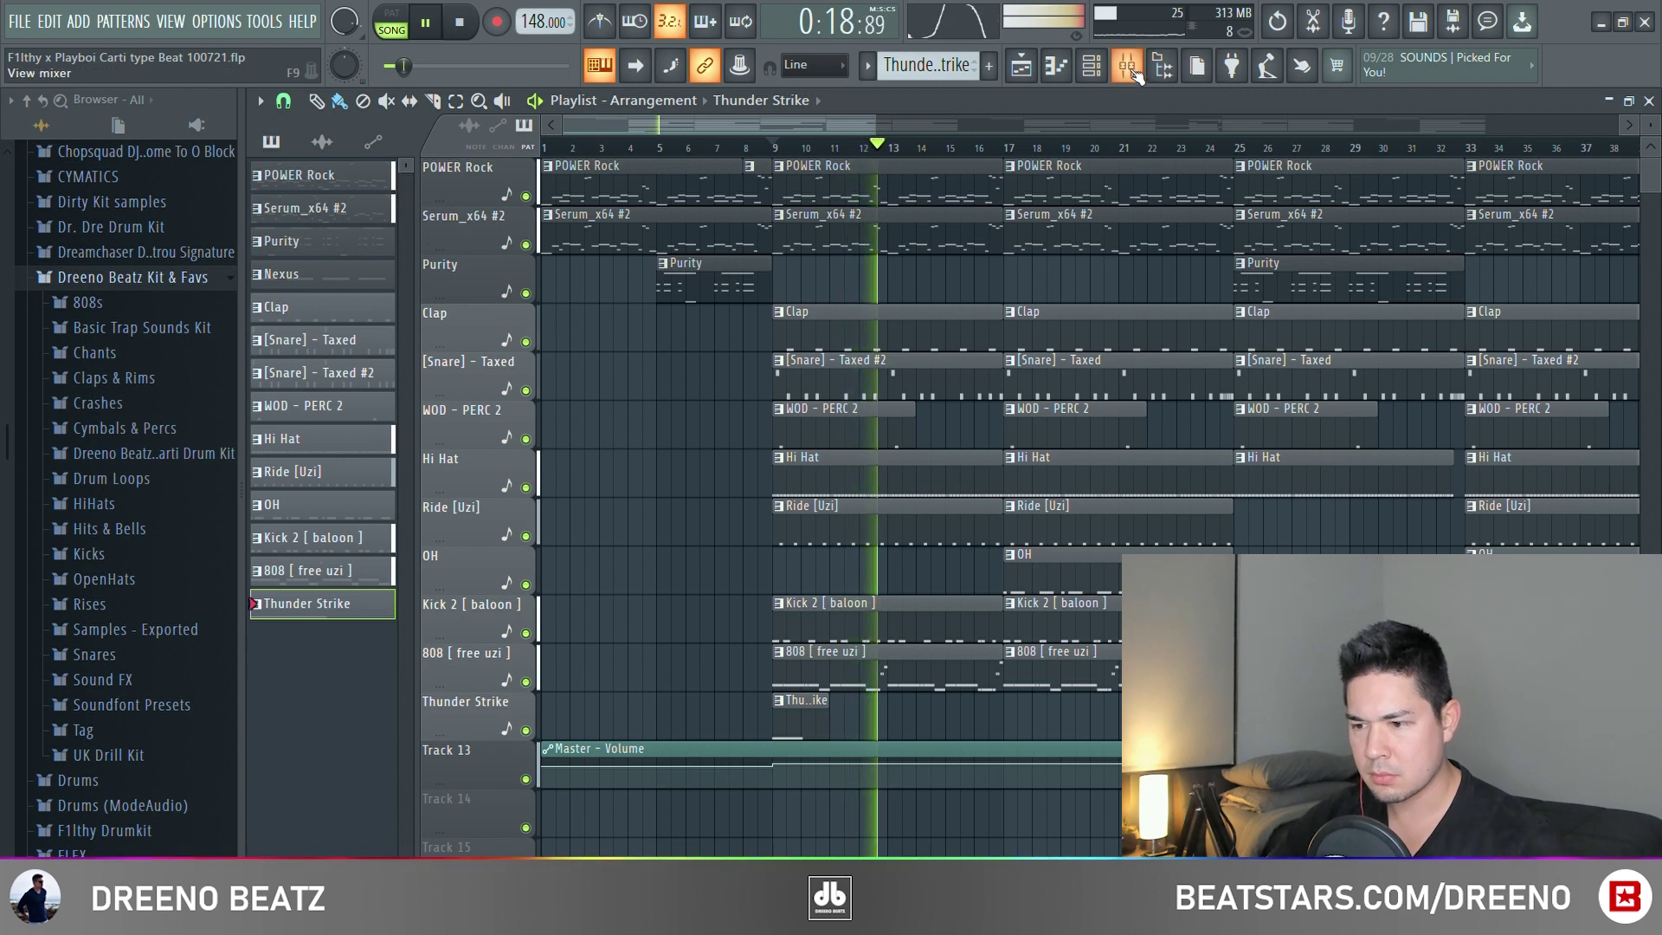
pyautogui.press('space')
pyautogui.scroll(-3, 963, 472)
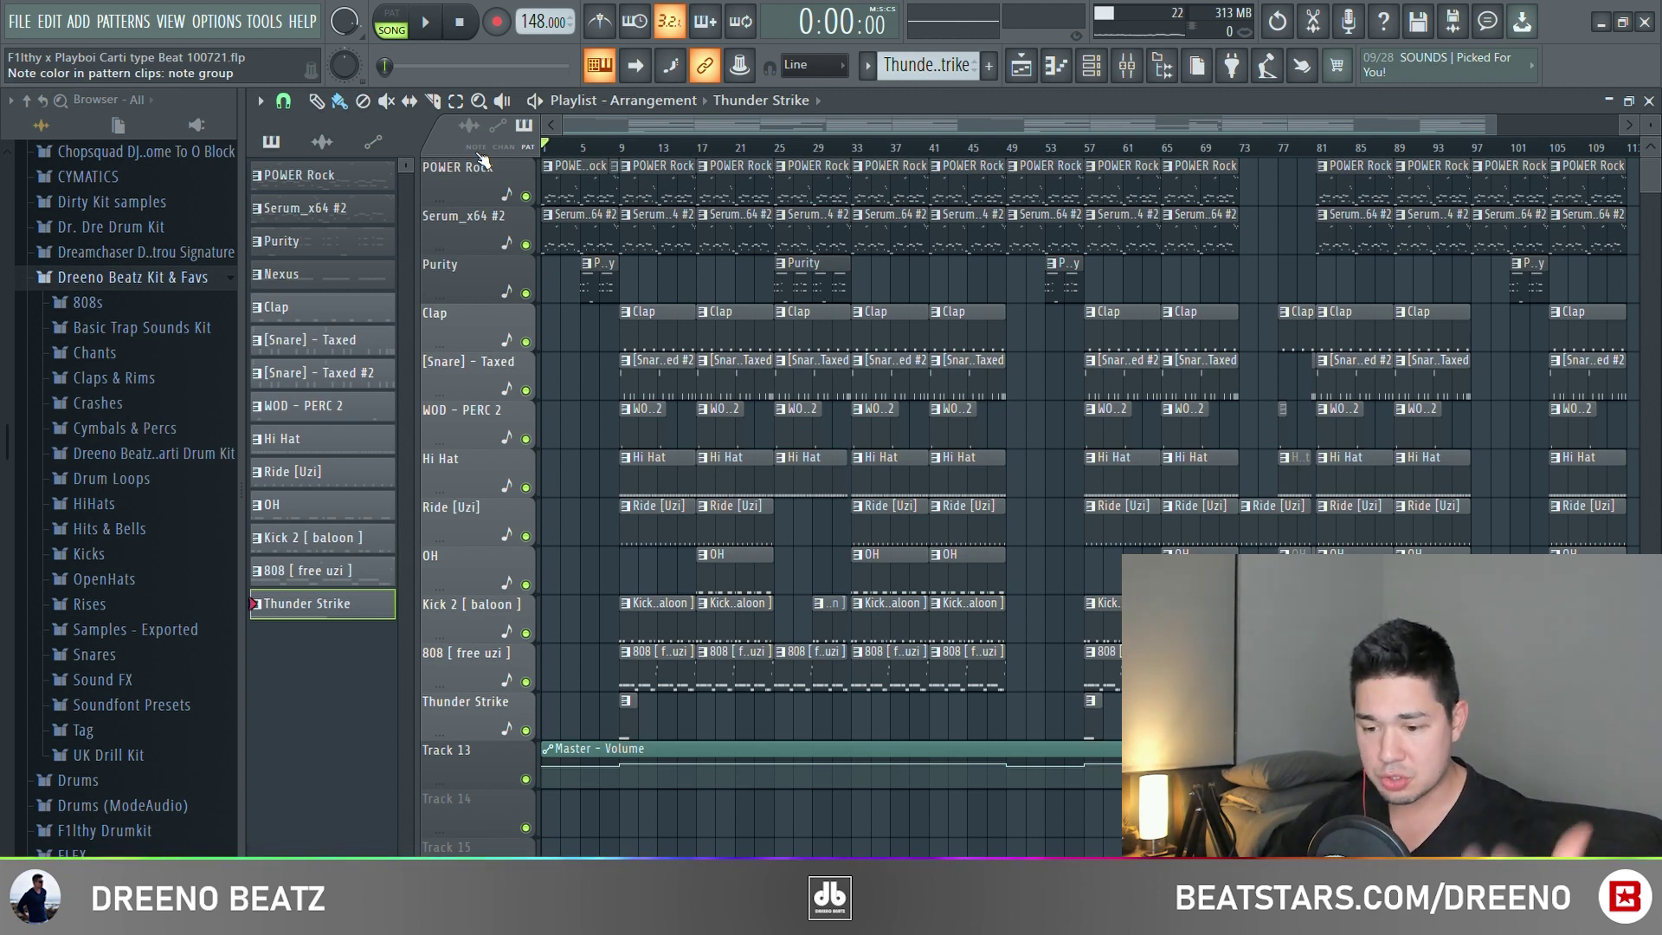
pyautogui.moveTo(623, 152); pyautogui.dragTo(697, 152)
pyautogui.press('space')
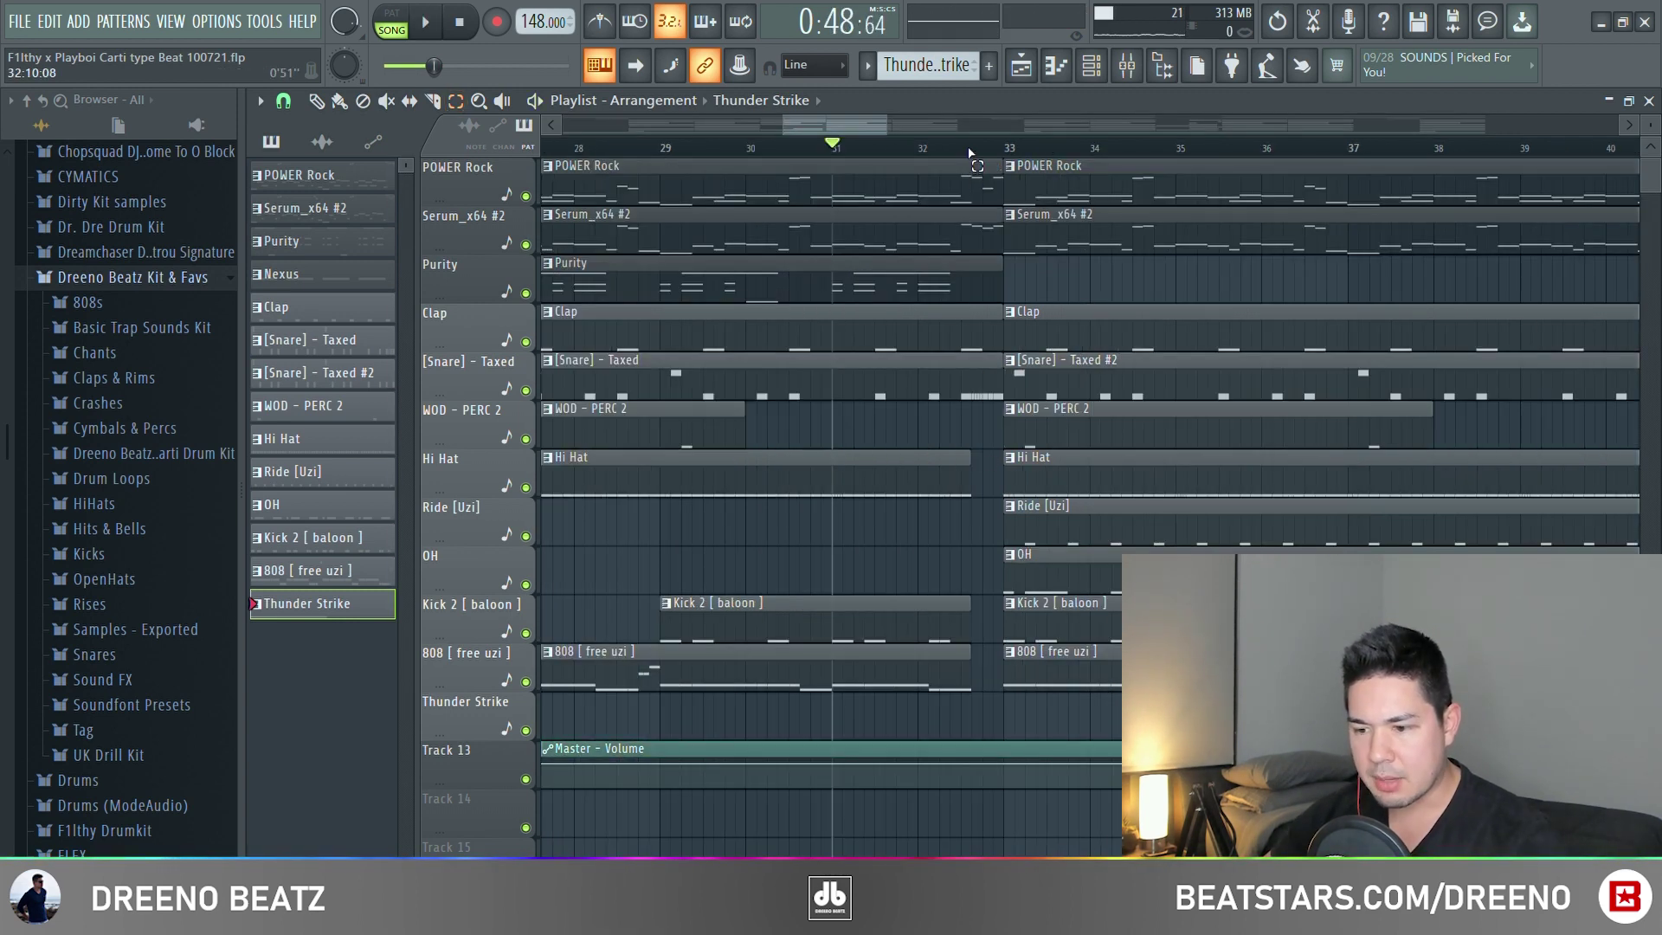
# Highlight the drum gap at the end of bar 32 and play the transition into bar 33.
pyautogui.moveTo(970, 154); pyautogui.dragTo(987, 355)
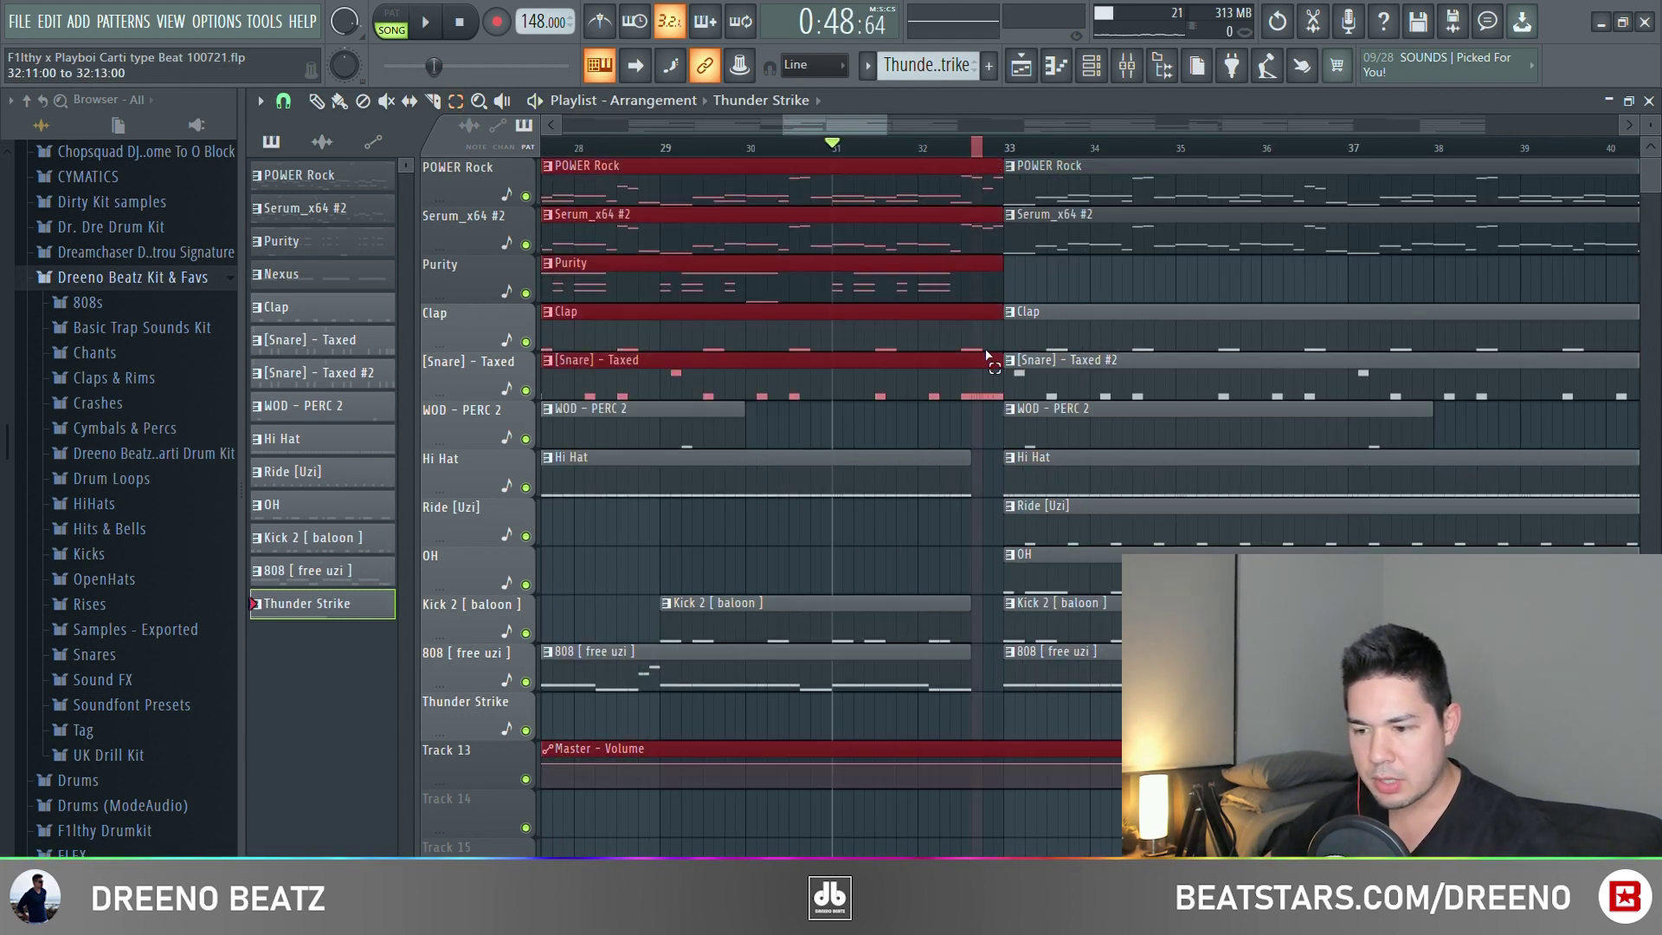
pyautogui.click(993, 517)
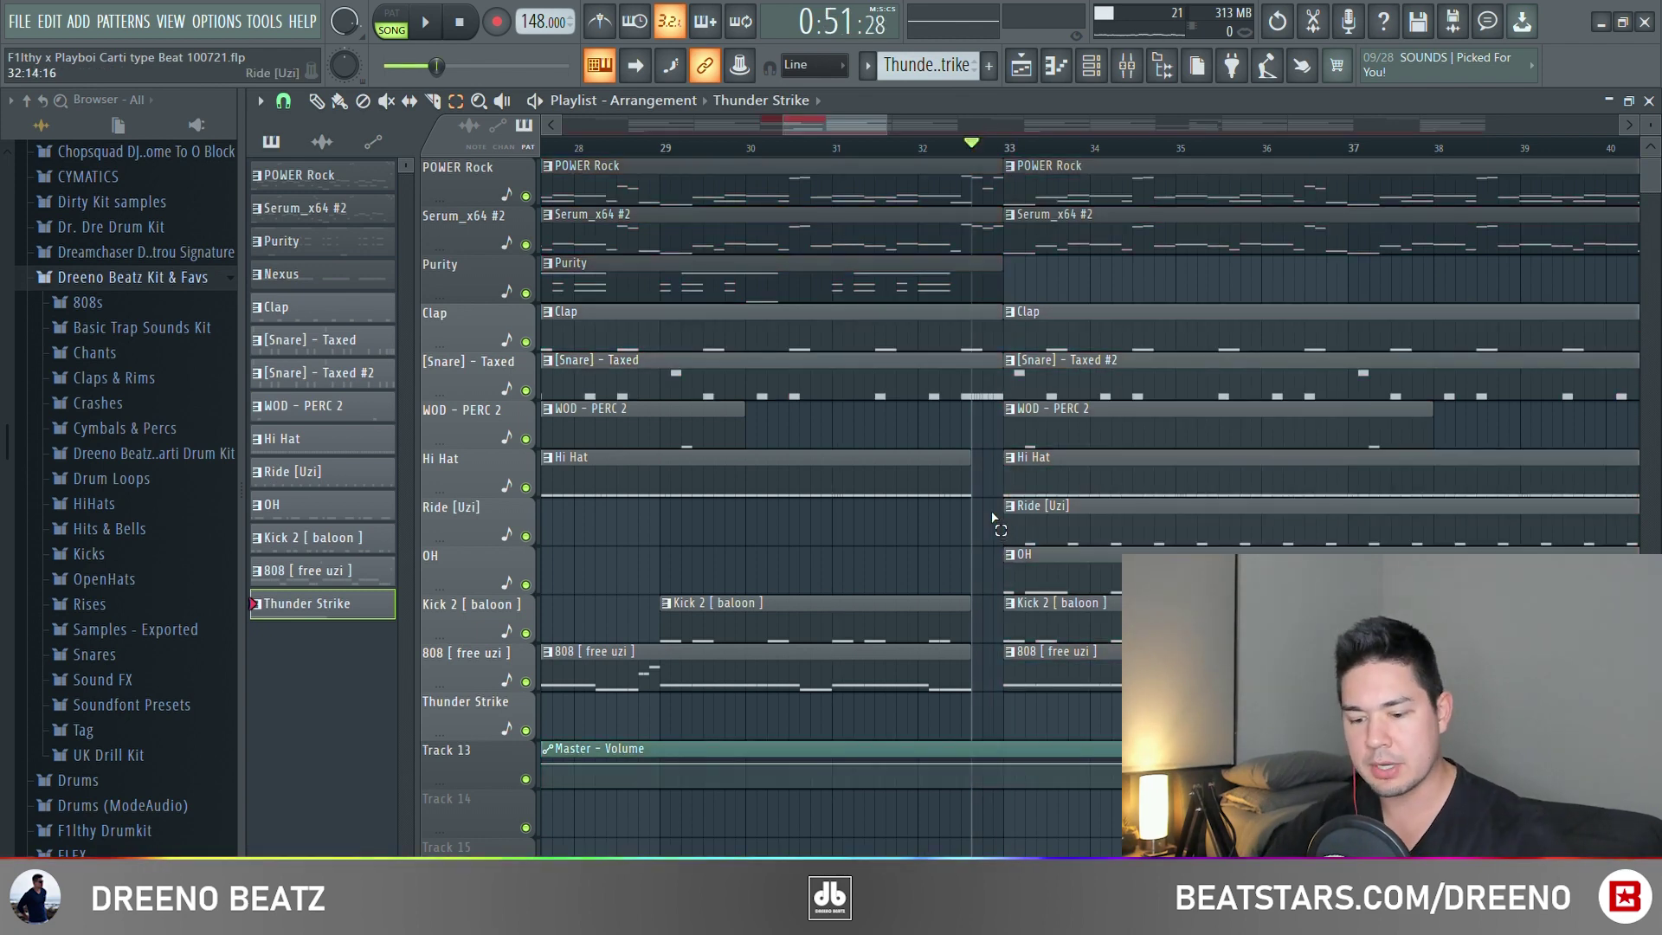
pyautogui.scroll(-3, 798, 346)
pyautogui.press('space')
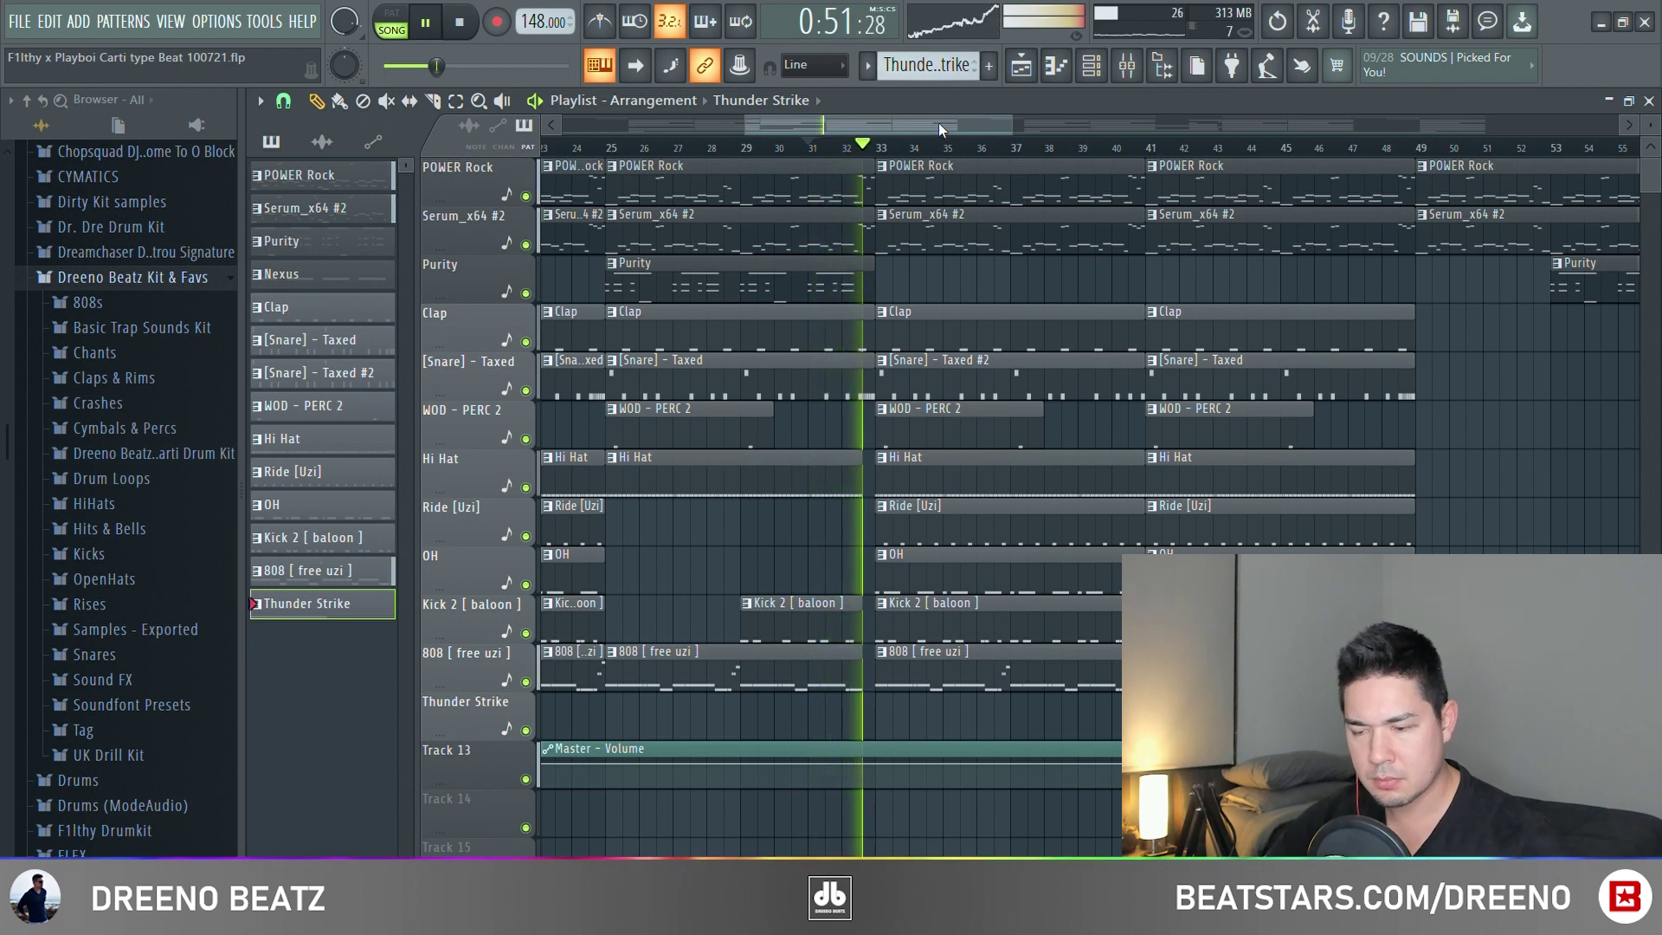
pyautogui.scroll(-3, 933, 121)
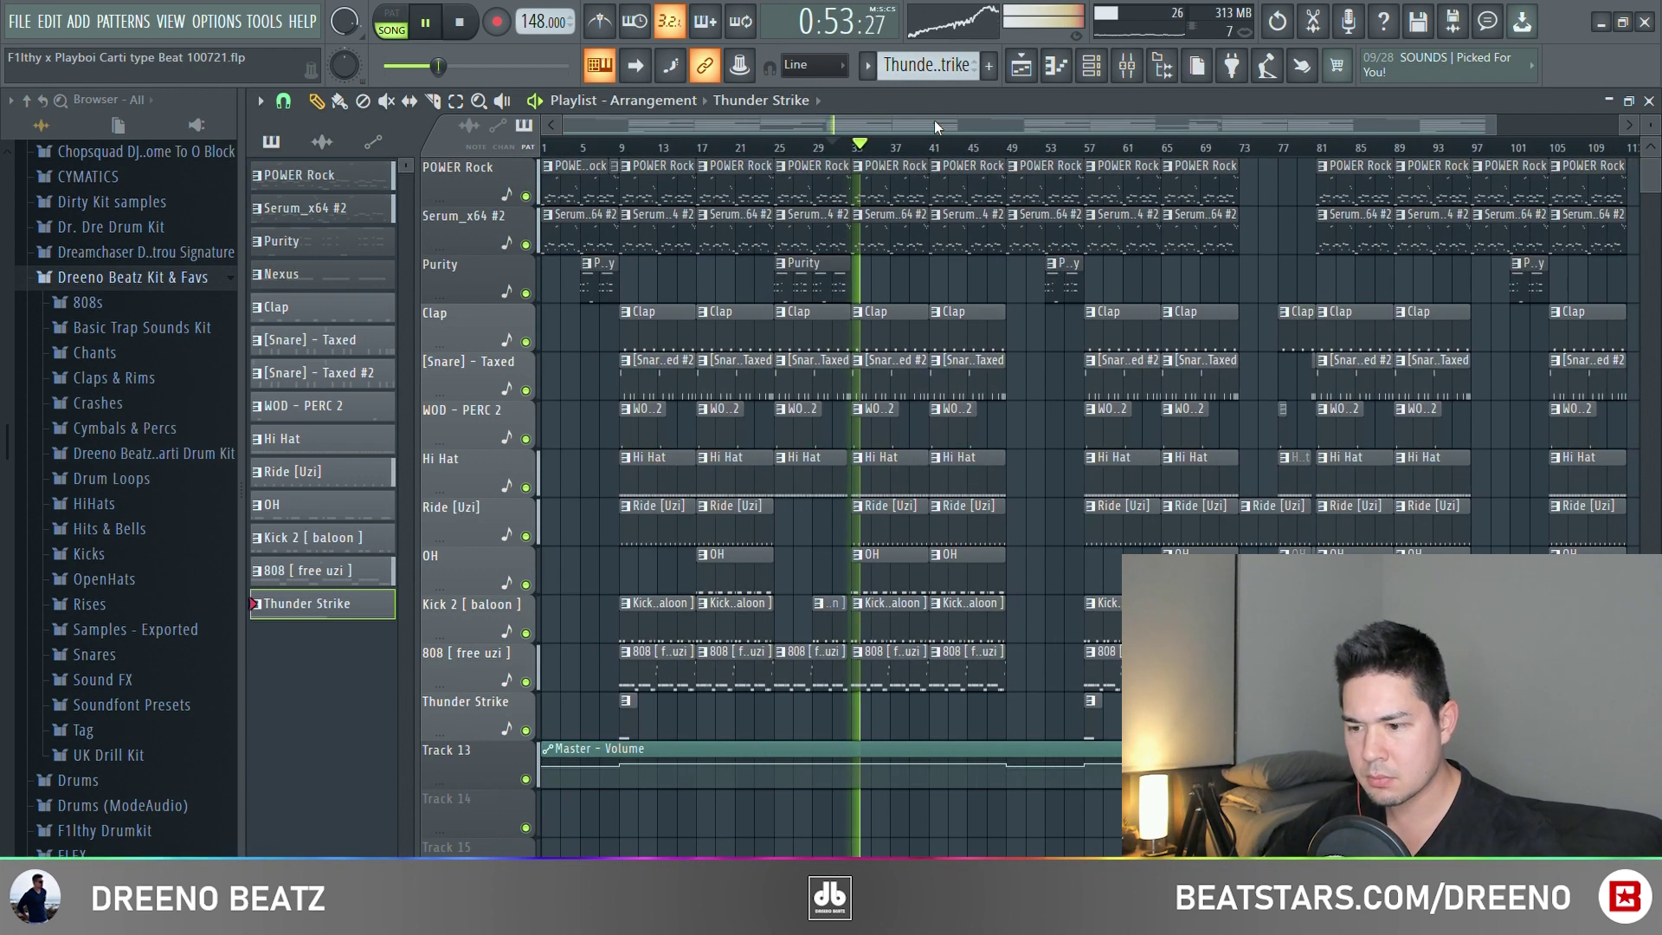
pyautogui.press('space')
# Play the breakdown section of the arrangement from bar 73.
pyautogui.click(1241, 147)
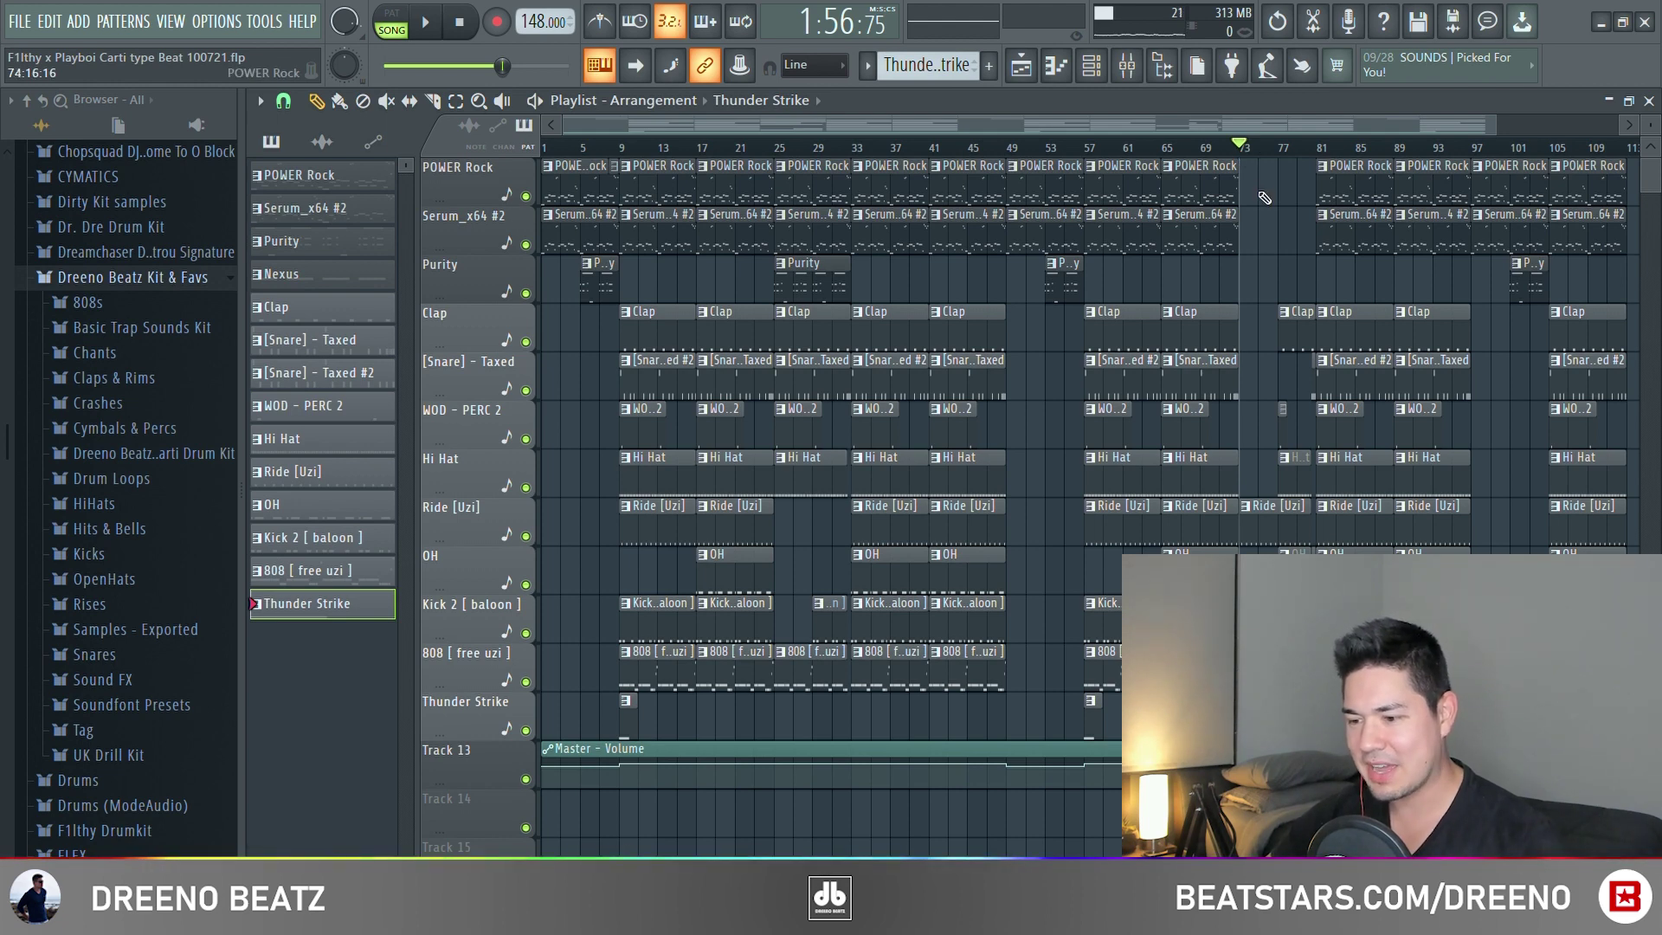
pyautogui.scroll(4, 1263, 198)
pyautogui.press('space')
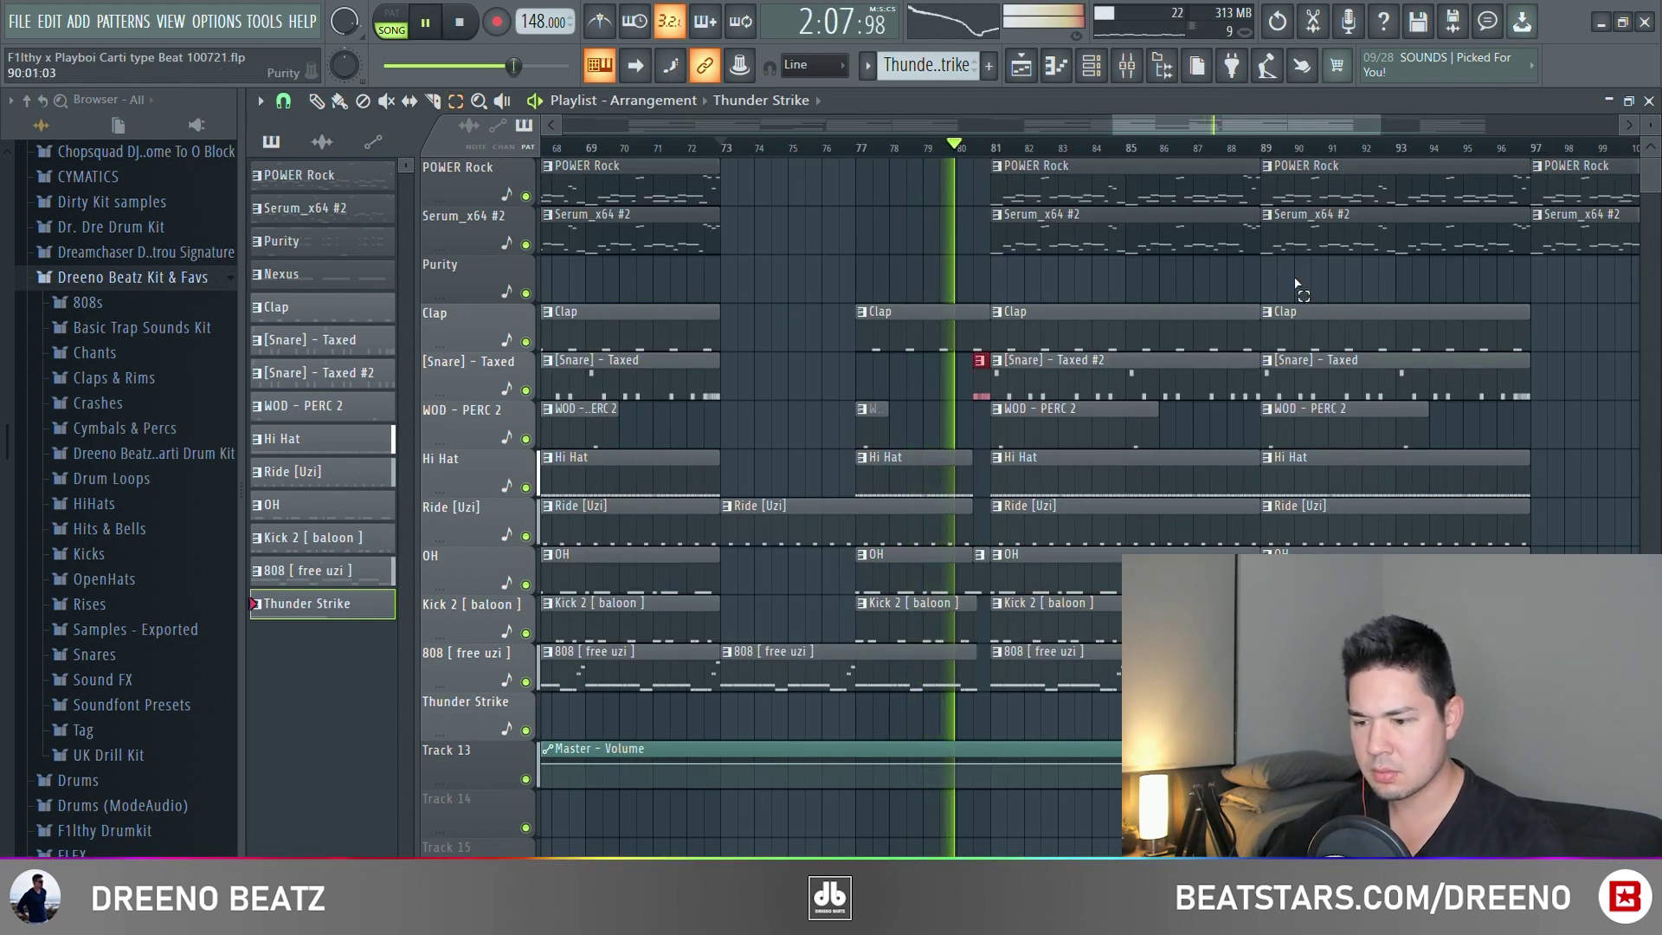